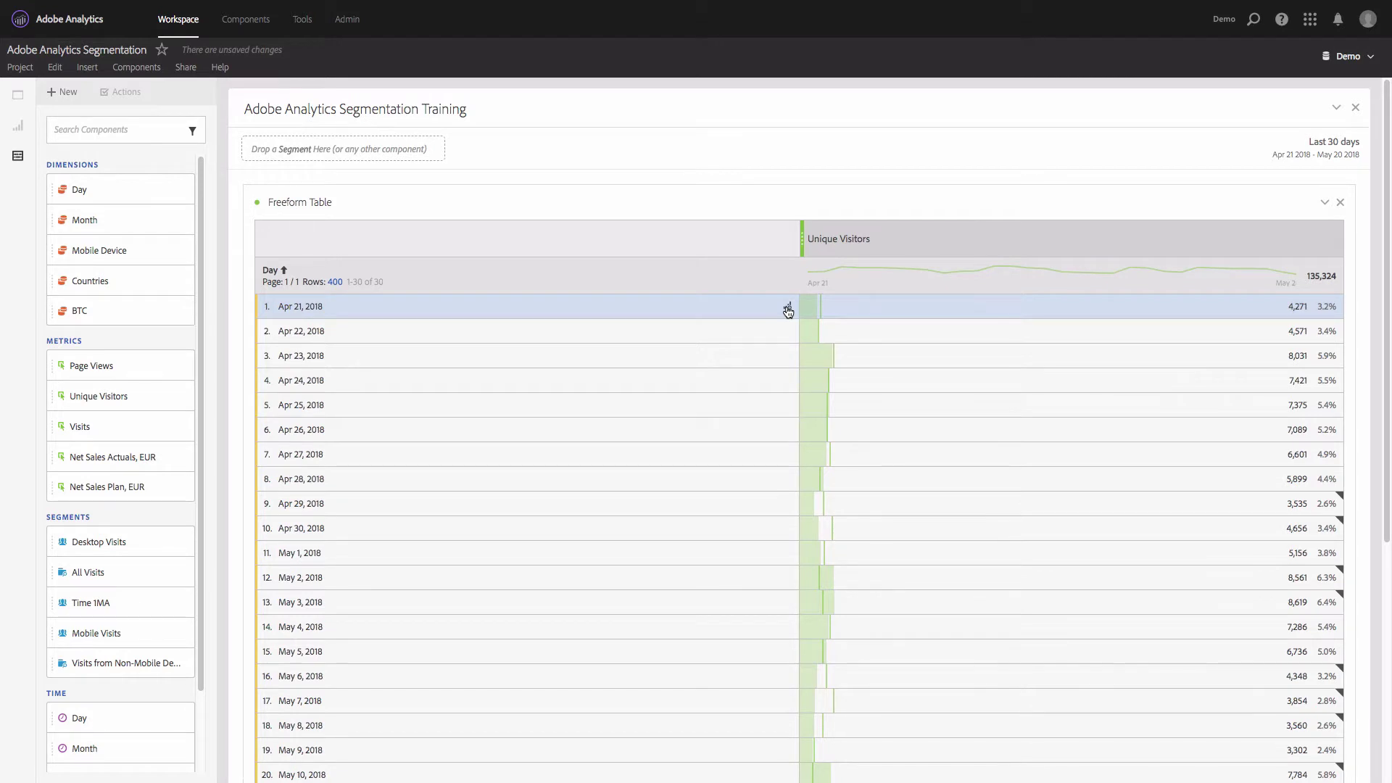
- Add a line visualization from the Apr 21, 2018 row of the freeform table, and deselect the row so the chart plots all days
left_click(788, 309)
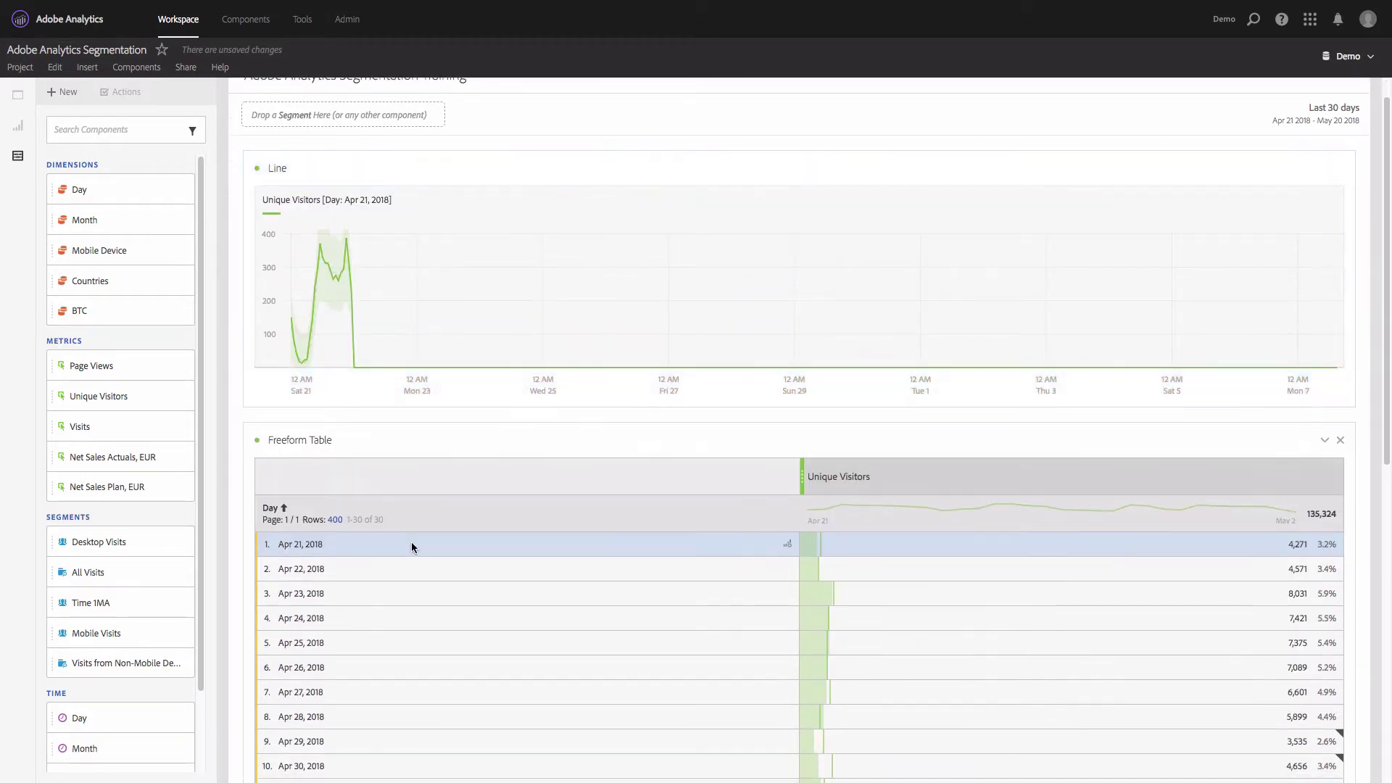
left_click(411, 545)
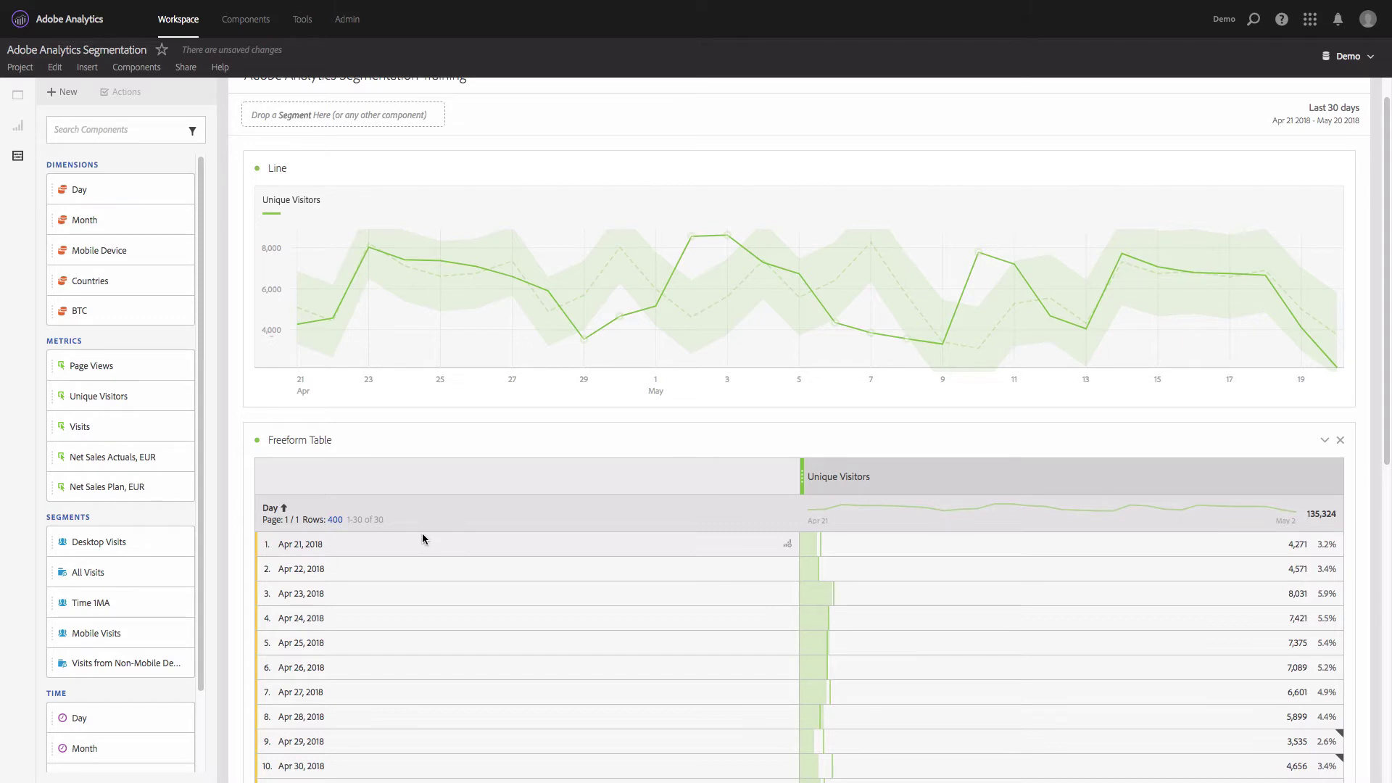
- Create a new segment titled Mobile, with a description saying it includes visits from mobile devices
left_click(70, 97)
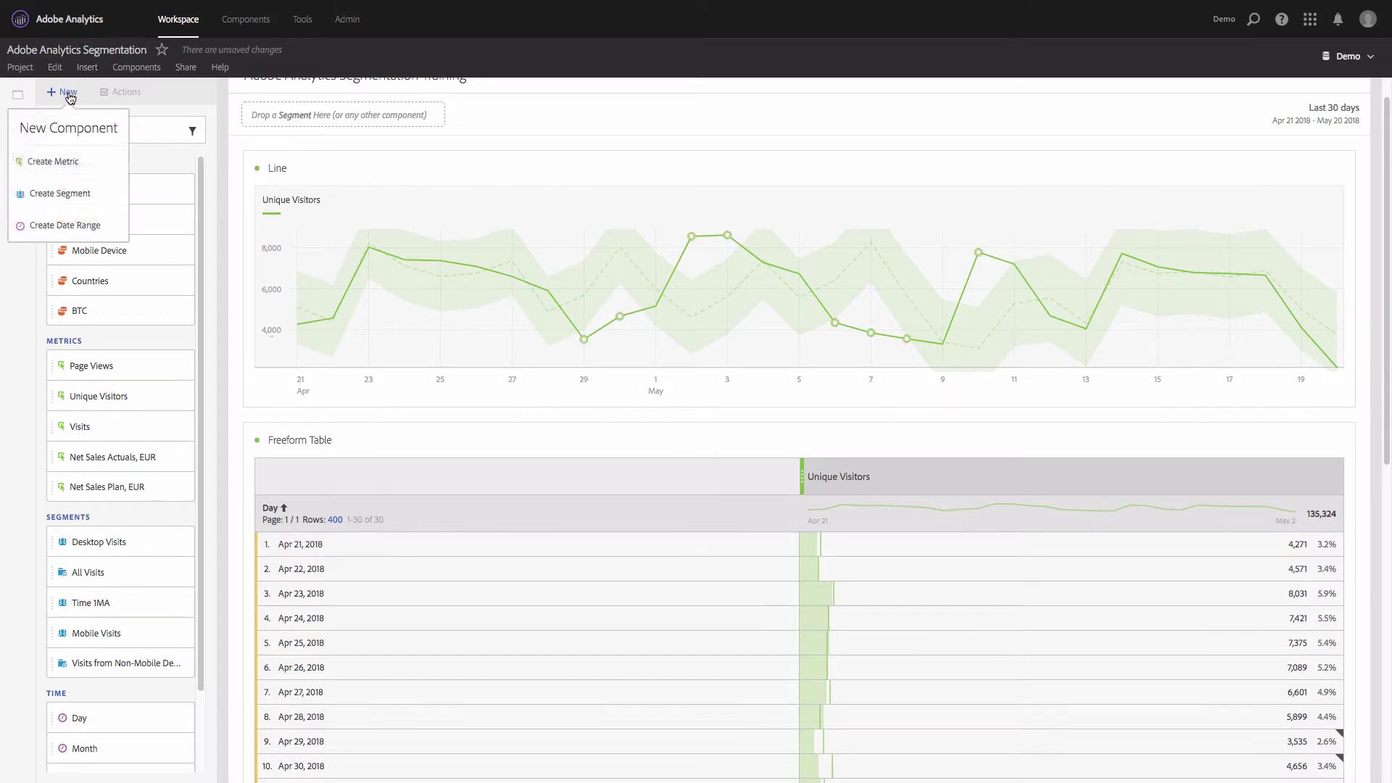
left_click(71, 193)
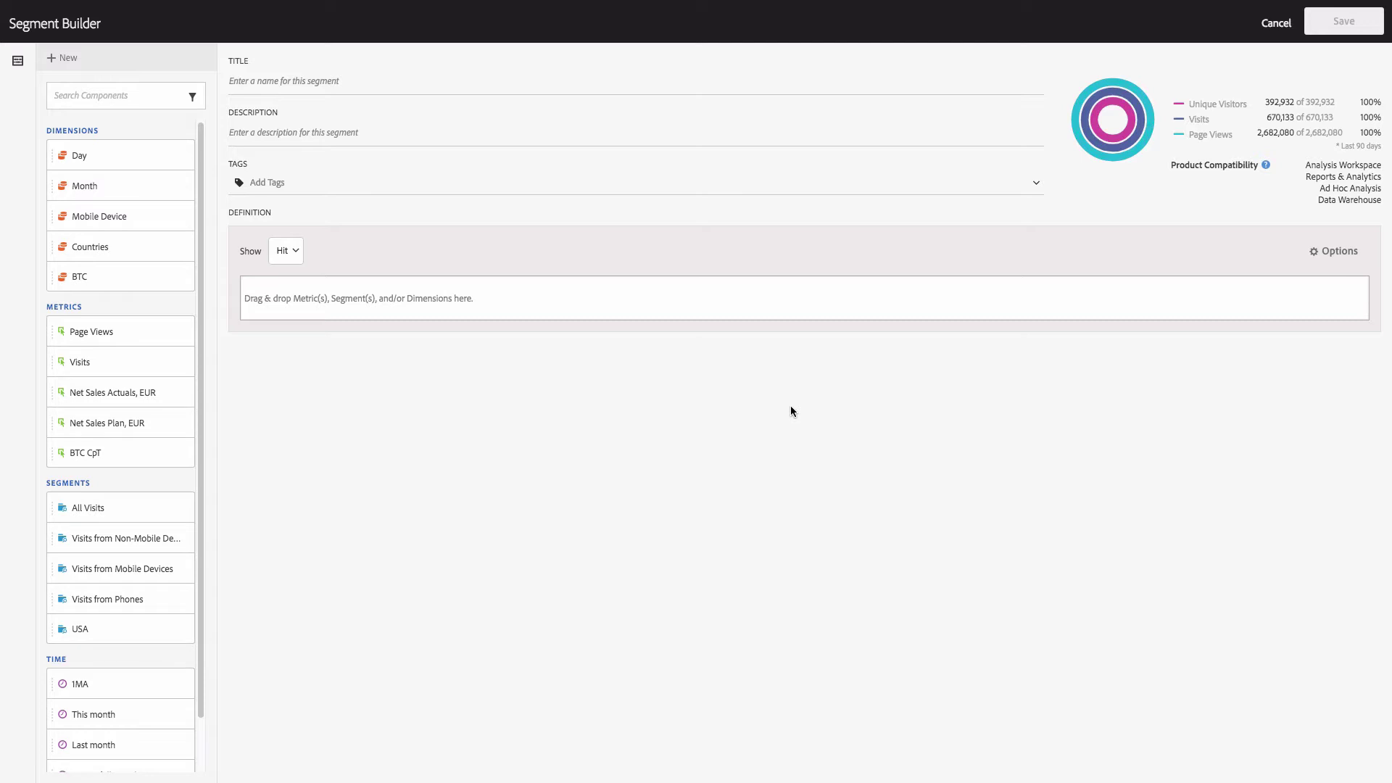
left_click(332, 89)
type("Mobile")
left_click(347, 134)
type("THis incl")
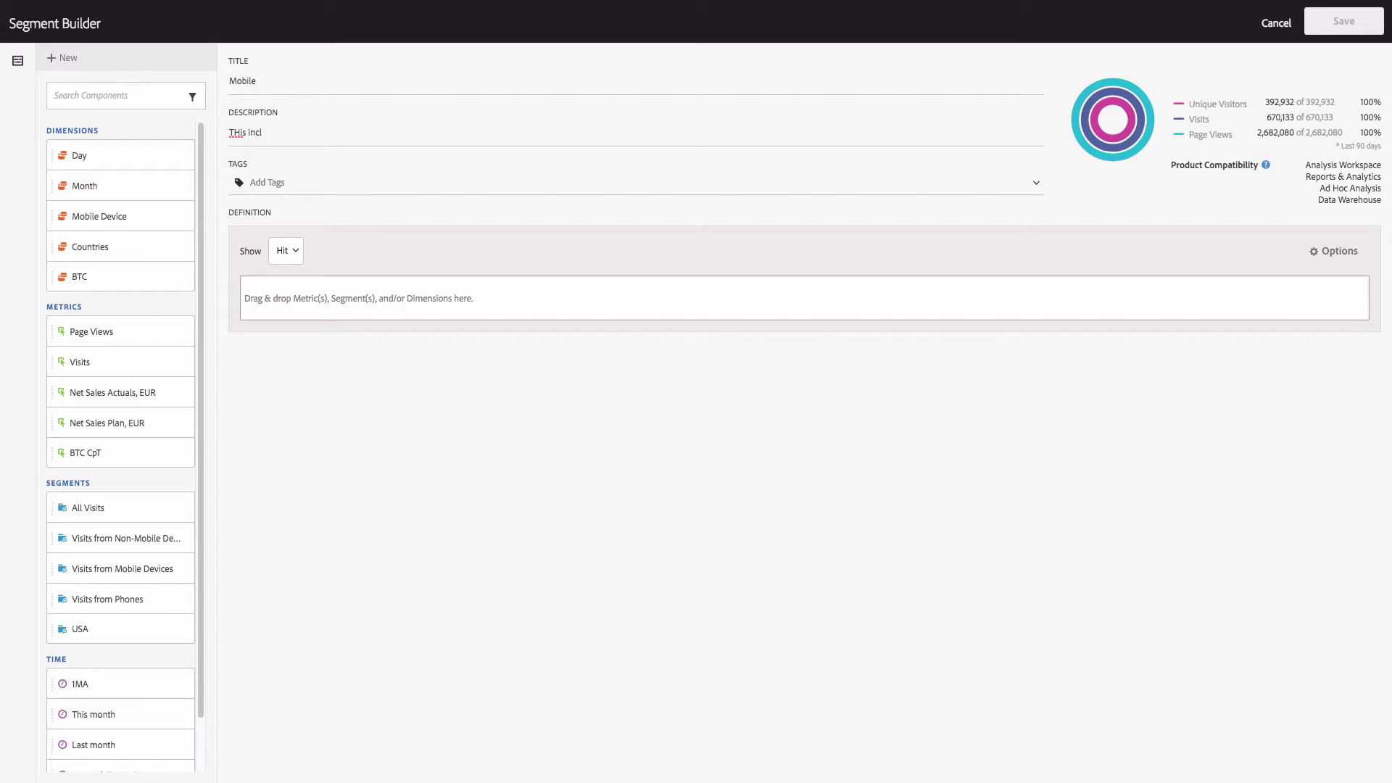
type("udes visits from mobile devices")
left_click(233, 131)
key("Delete")
- Define the segment at Hit level with the condition Mobile Device exists, and save it
left_click(297, 261)
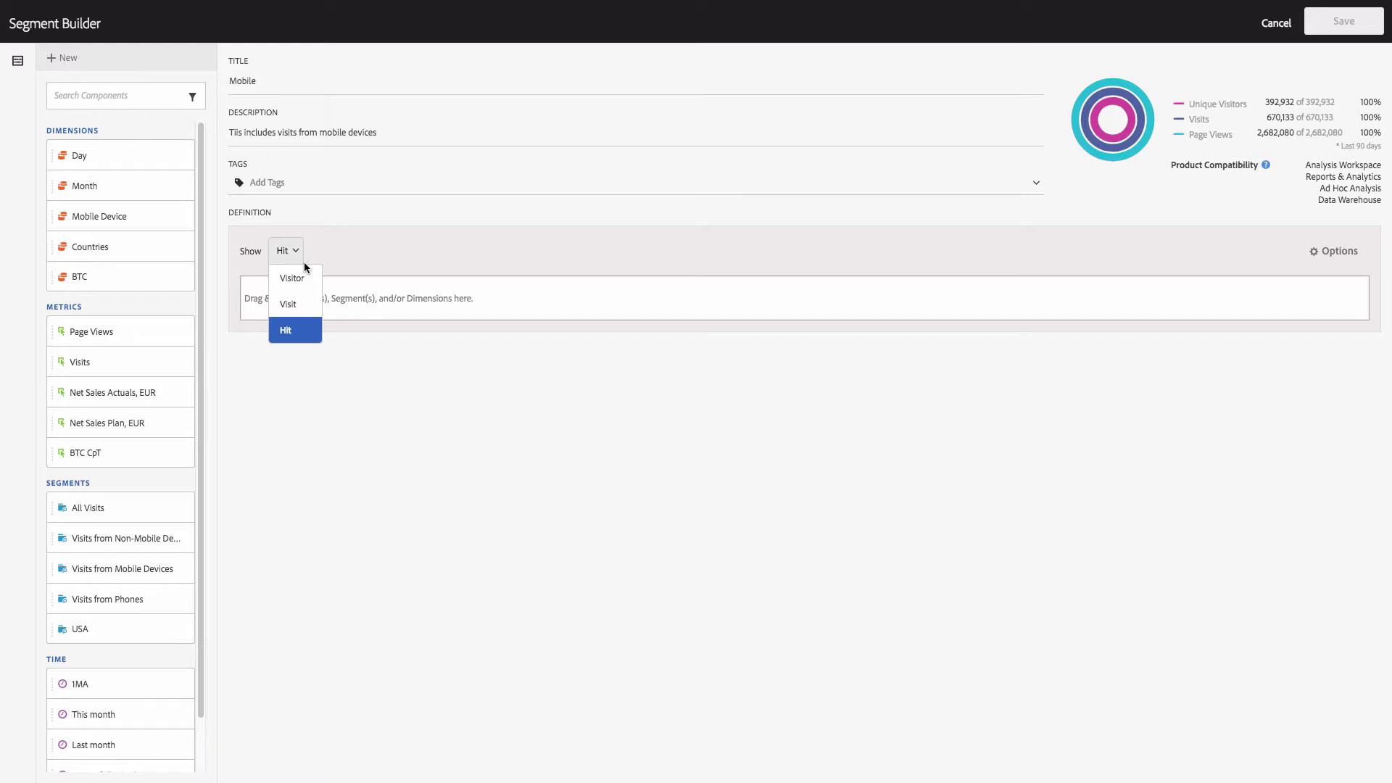
left_click(307, 332)
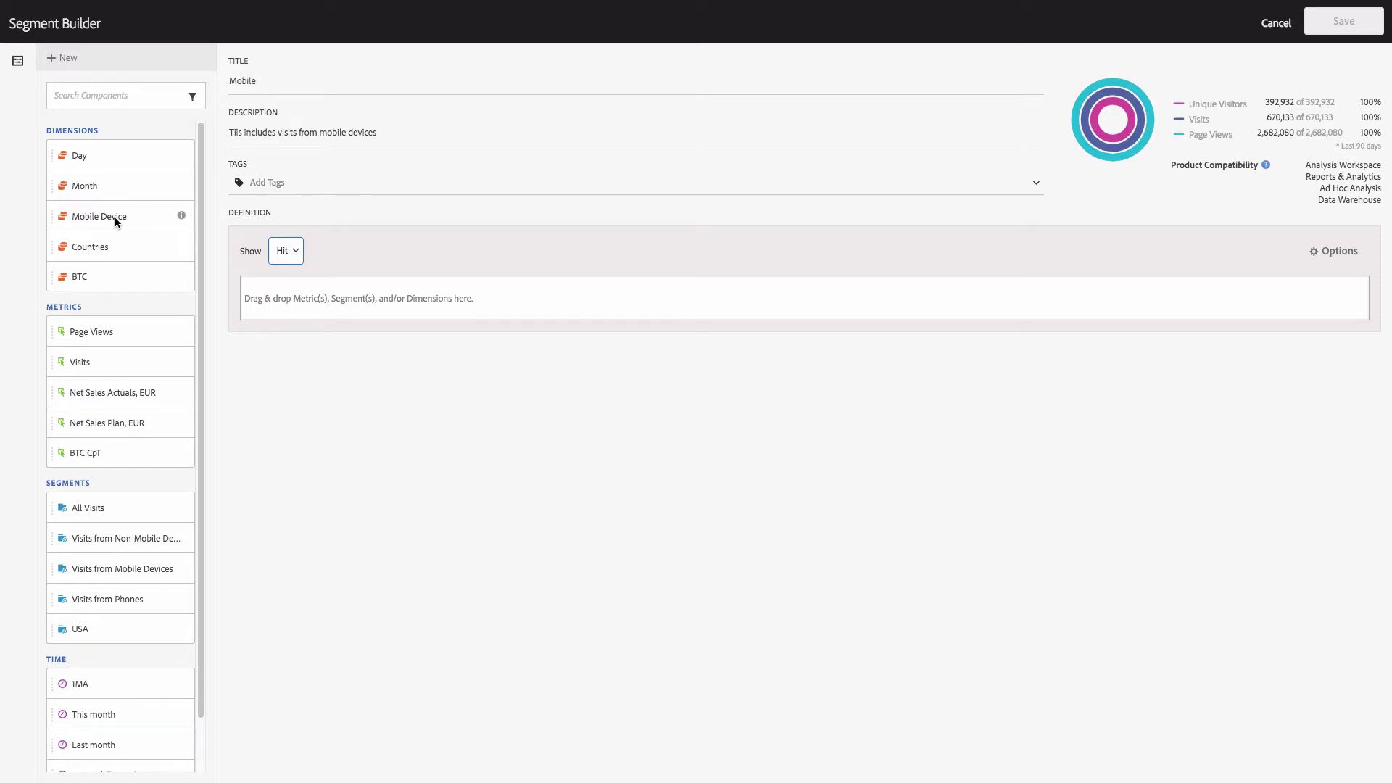
left_click_drag(114, 216, 387, 294)
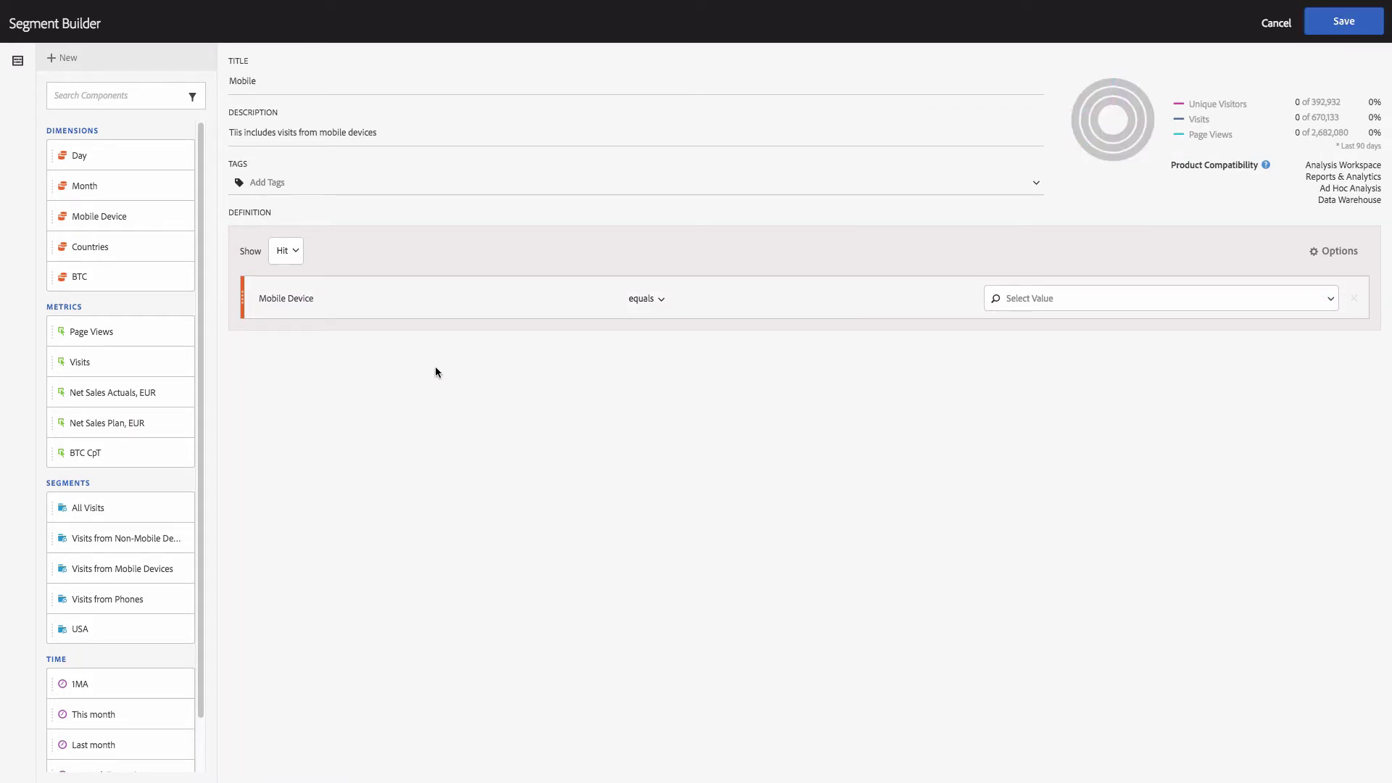
left_click(661, 300)
scroll(693, 388, "down", 5)
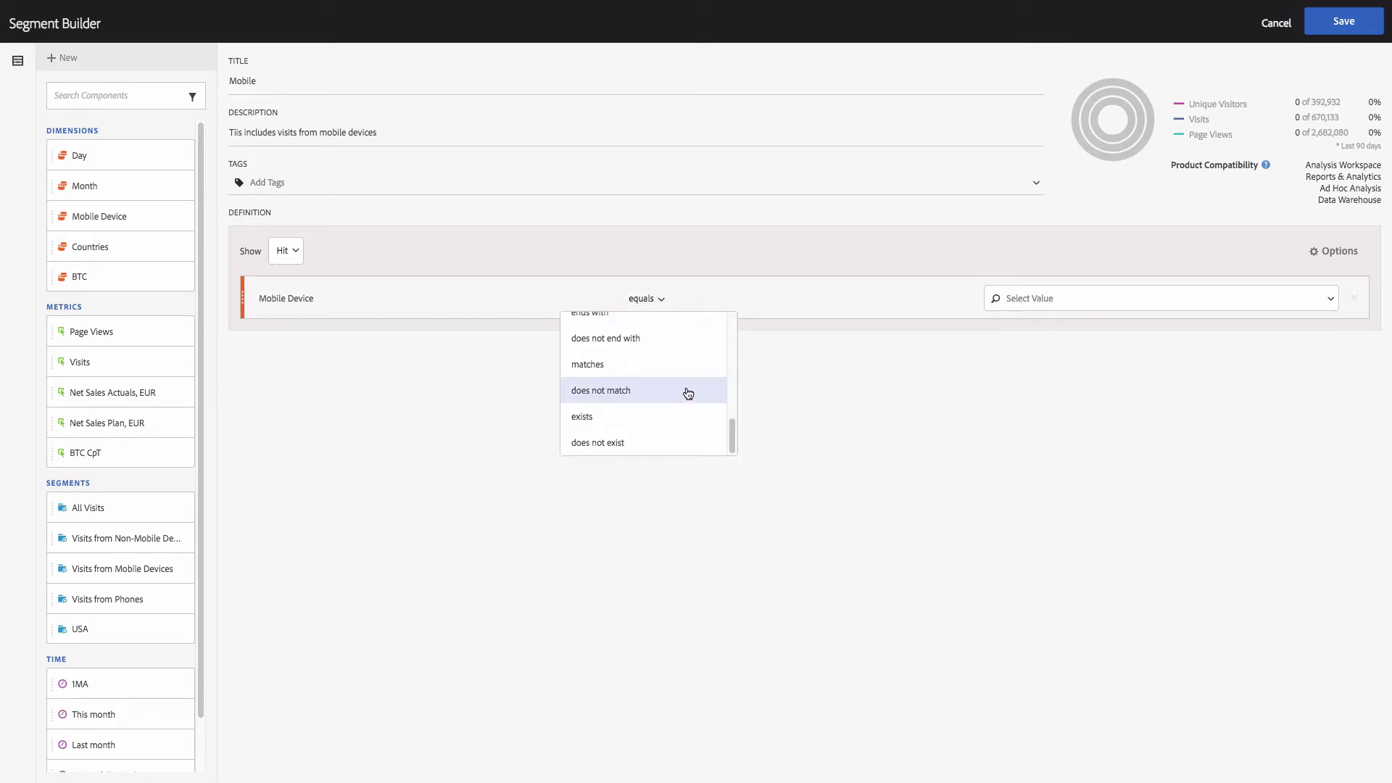
left_click(662, 417)
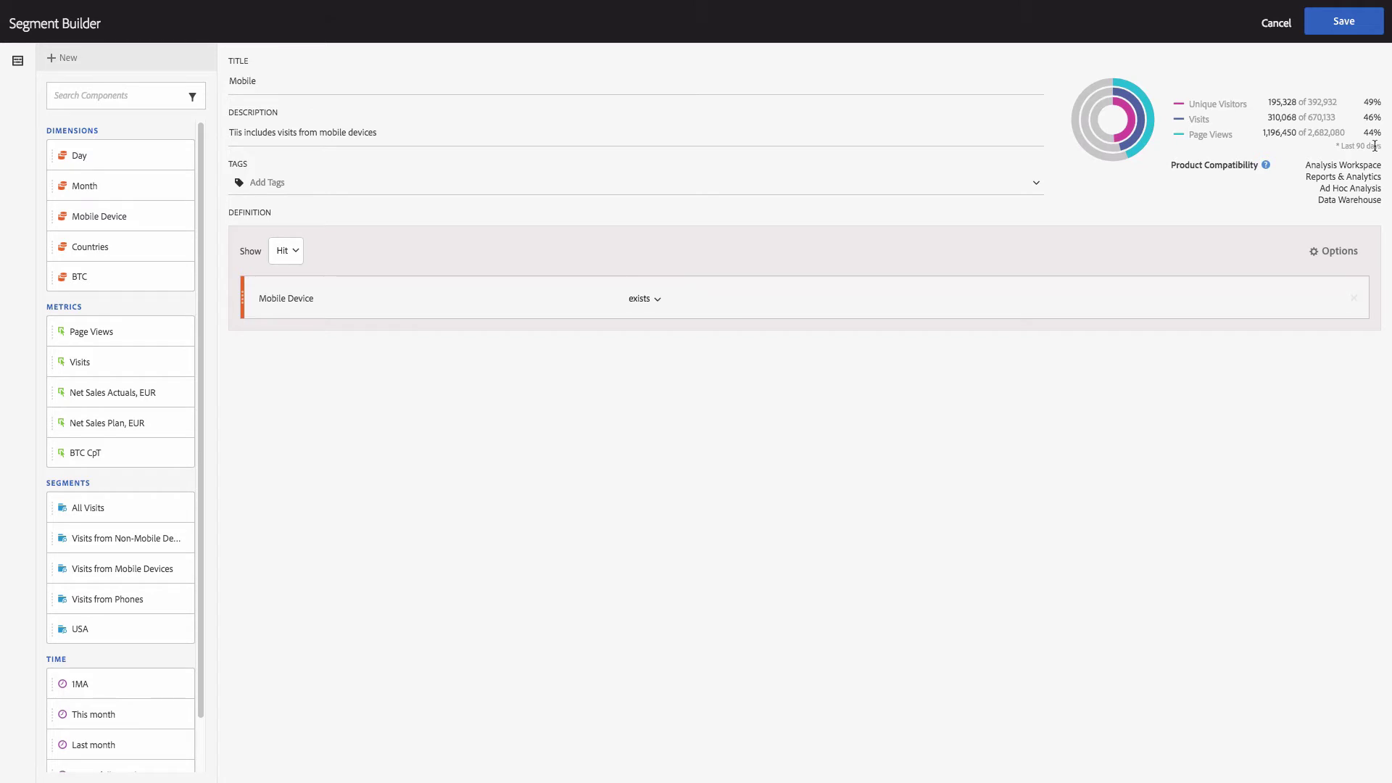
left_click(1345, 32)
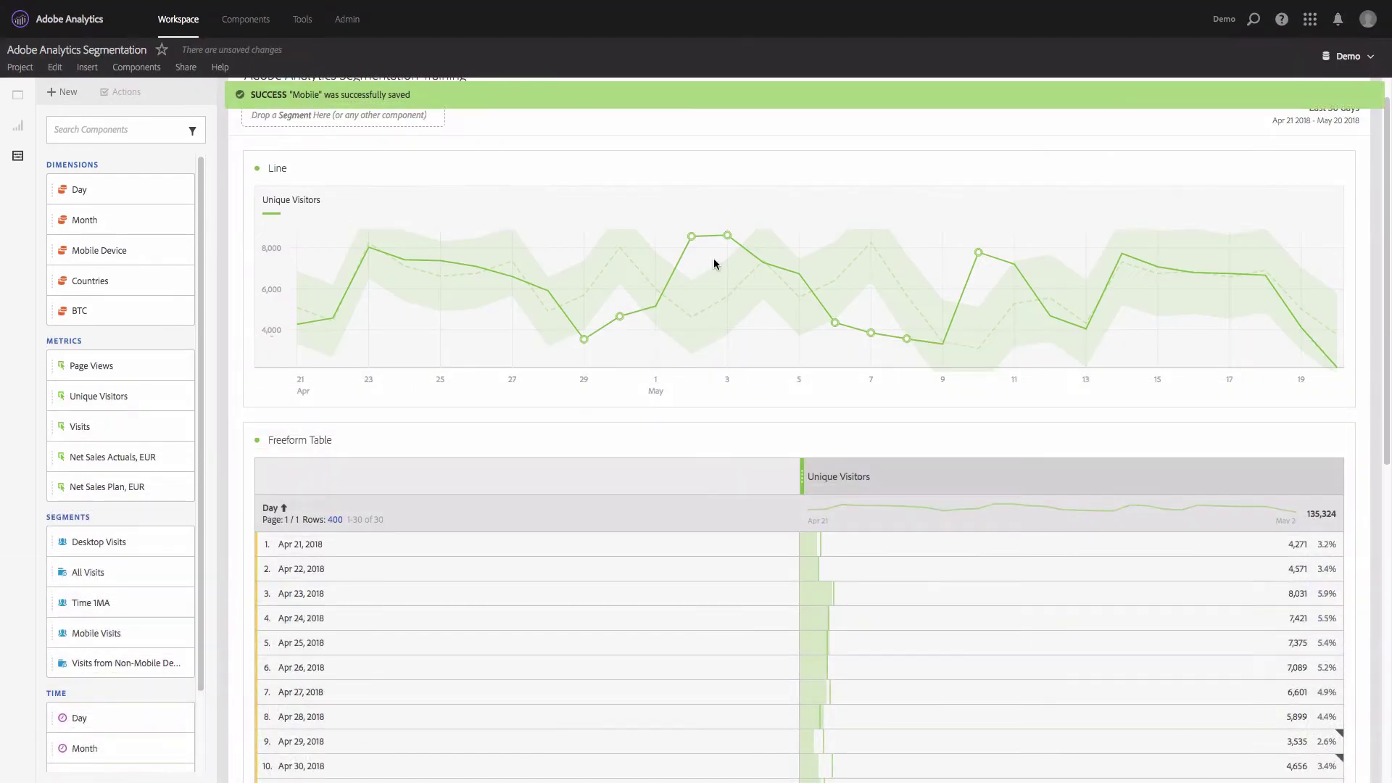
- Search all segments for "mobile", apply the Mobile segment to the whole panel, and clear the search and filter
left_click(69, 517)
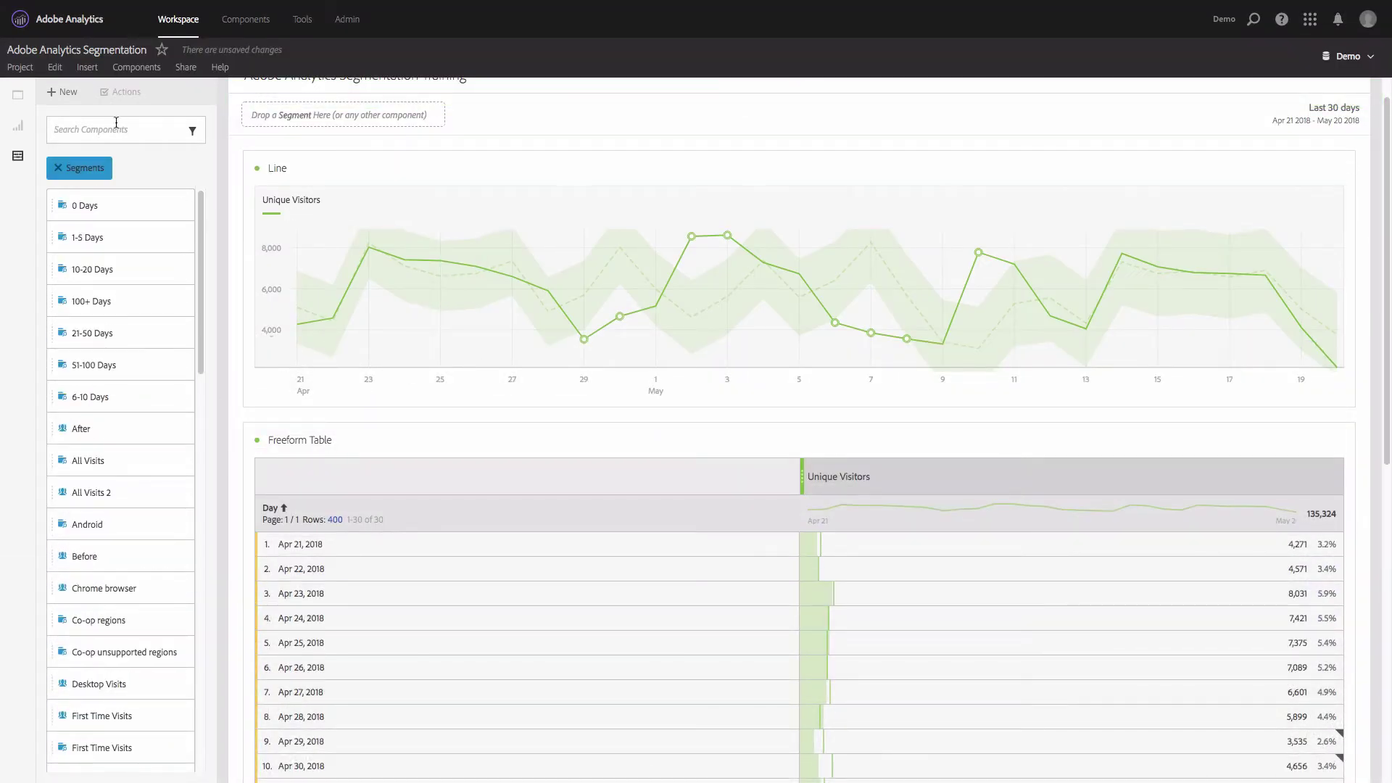
type("mobile")
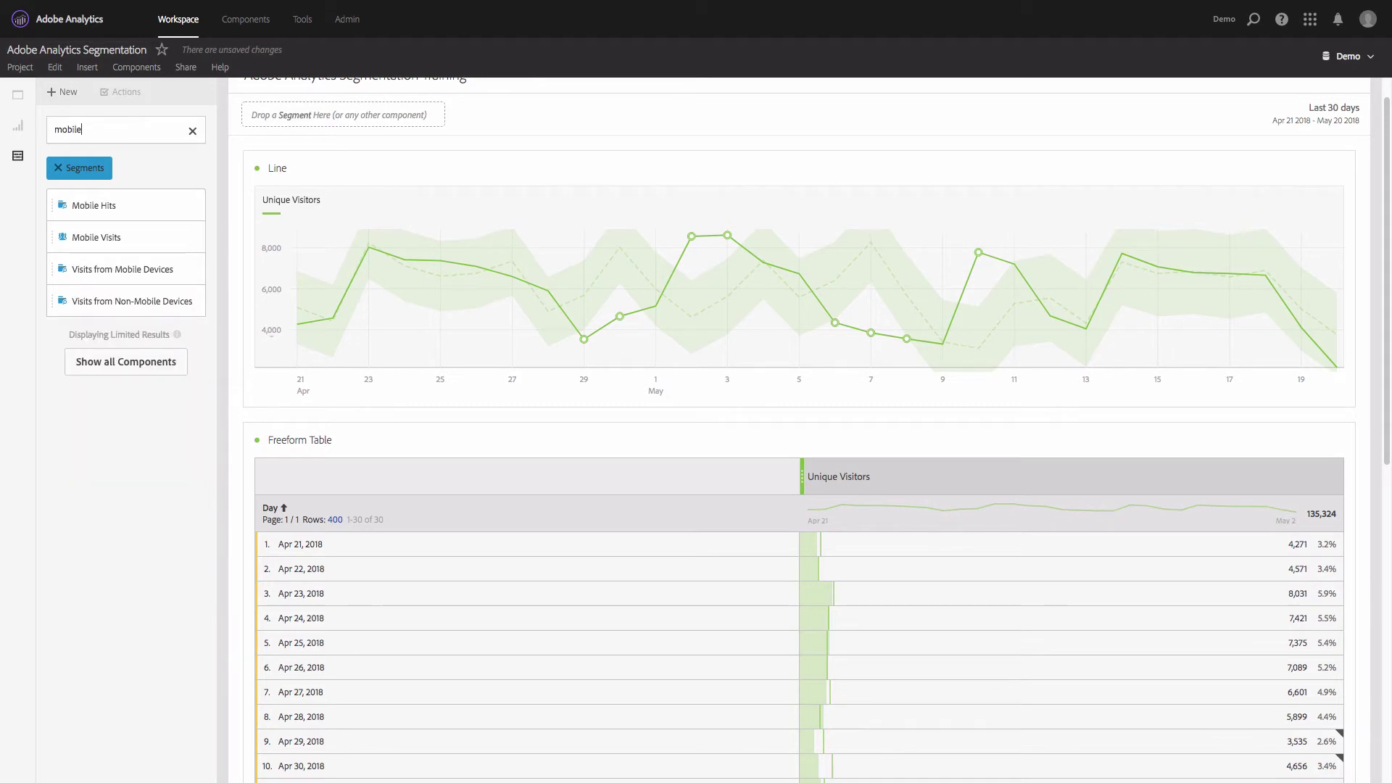
left_click(147, 368)
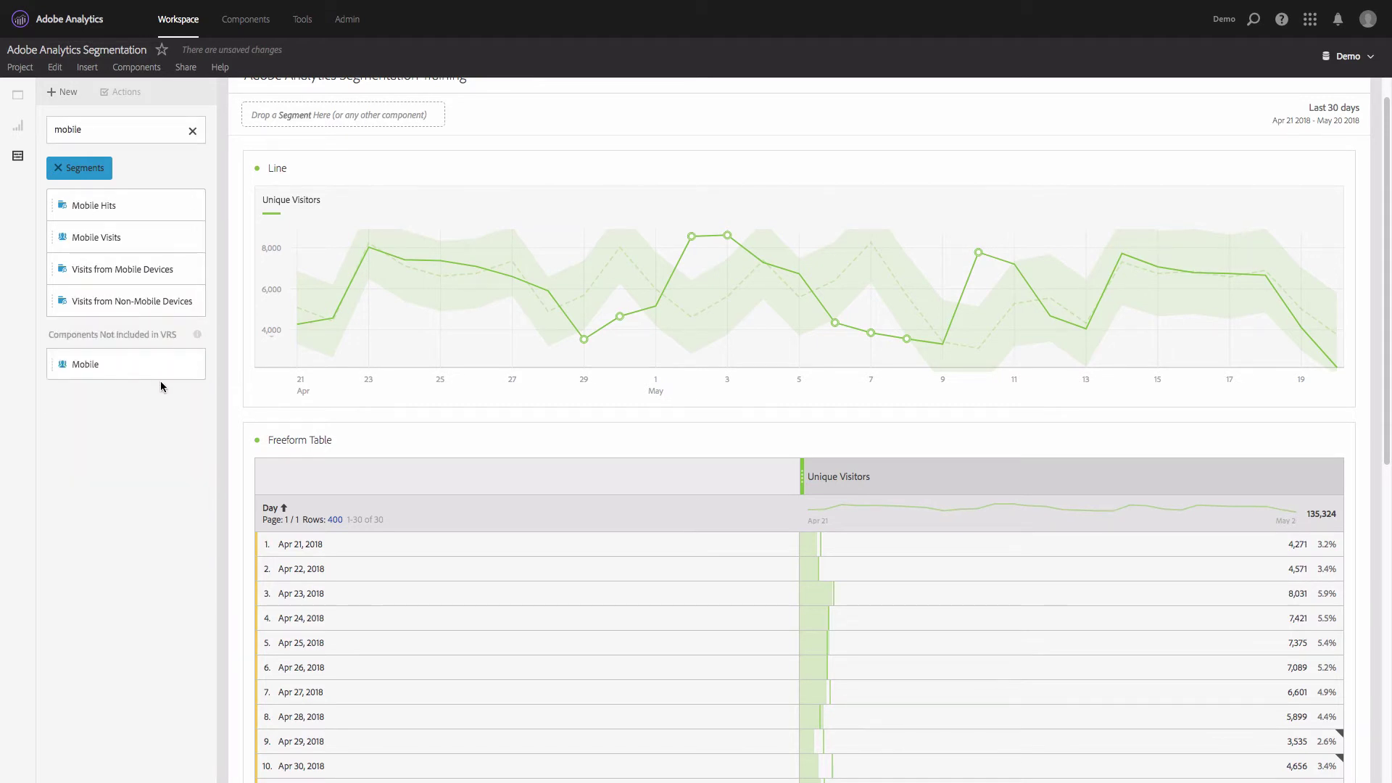
left_click_drag(91, 368, 292, 121)
left_click(192, 130)
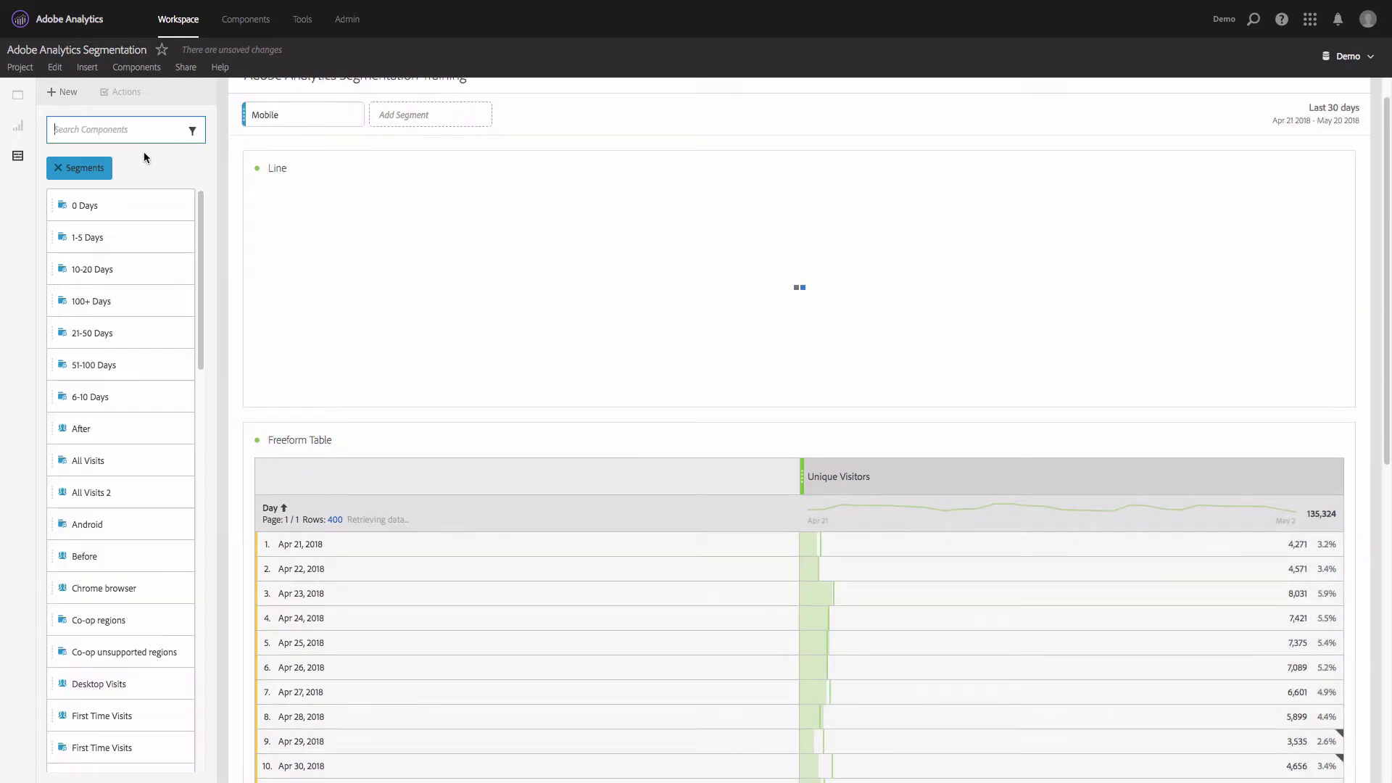
left_click(57, 168)
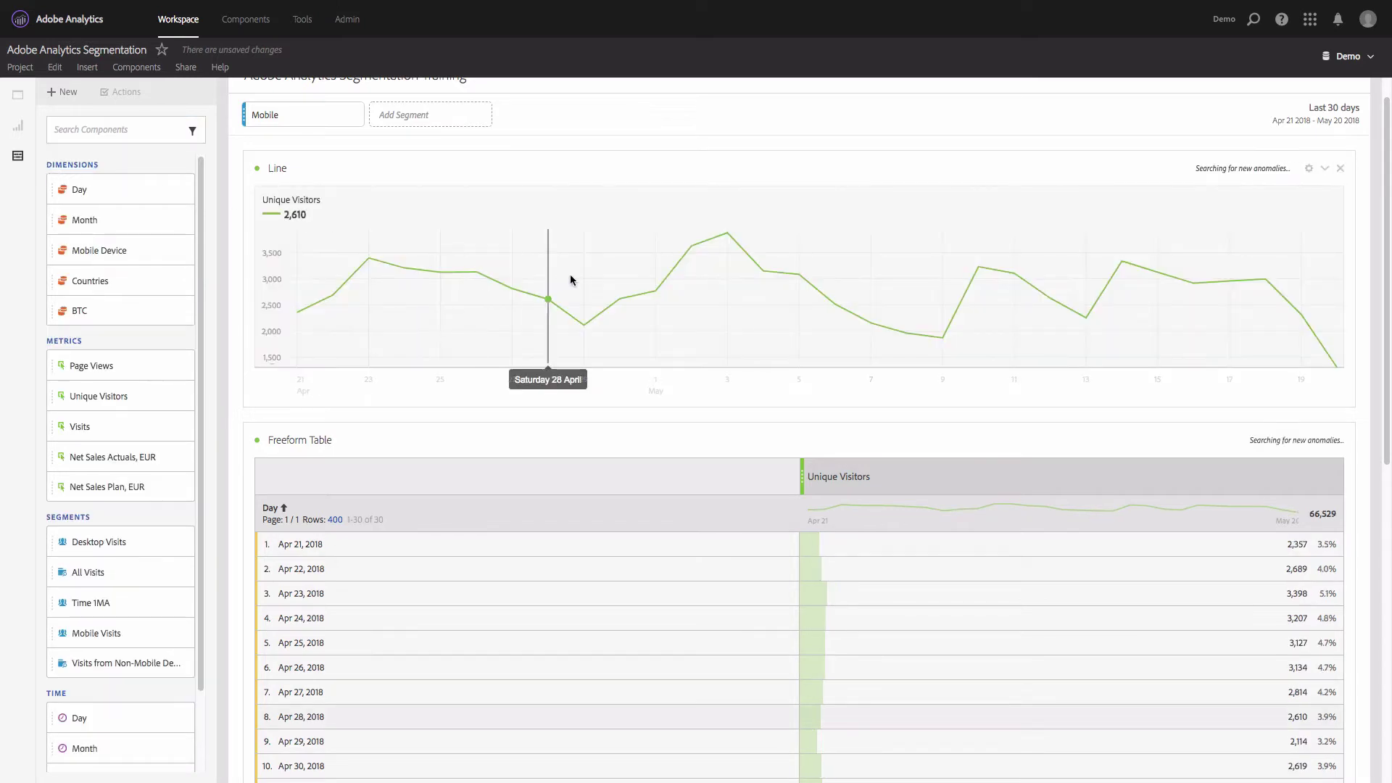
- Move the Mobile segment from the panel to the table's Unique Visitors column and add an unsegmented Unique Visitors column before it
scroll(855, 413, "up", 1)
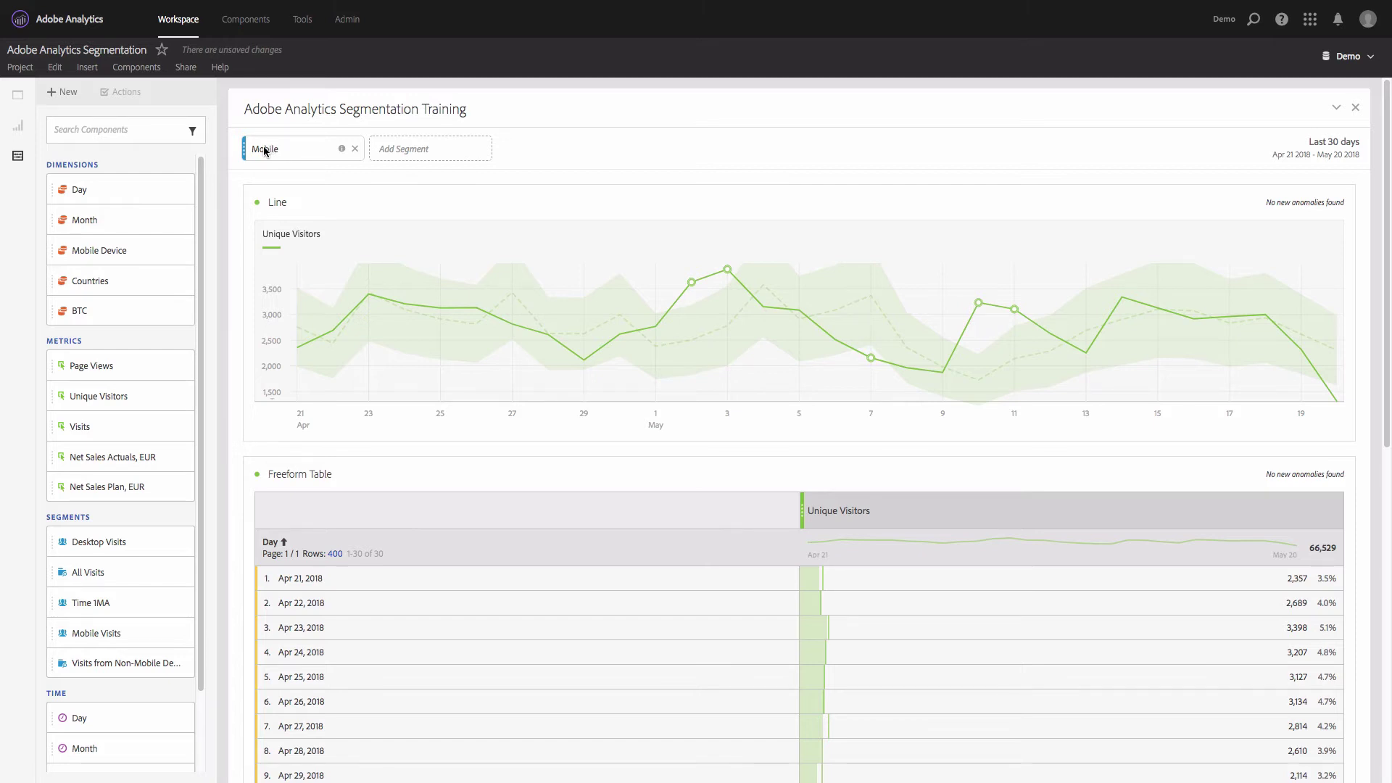
left_click_drag(265, 150, 880, 521)
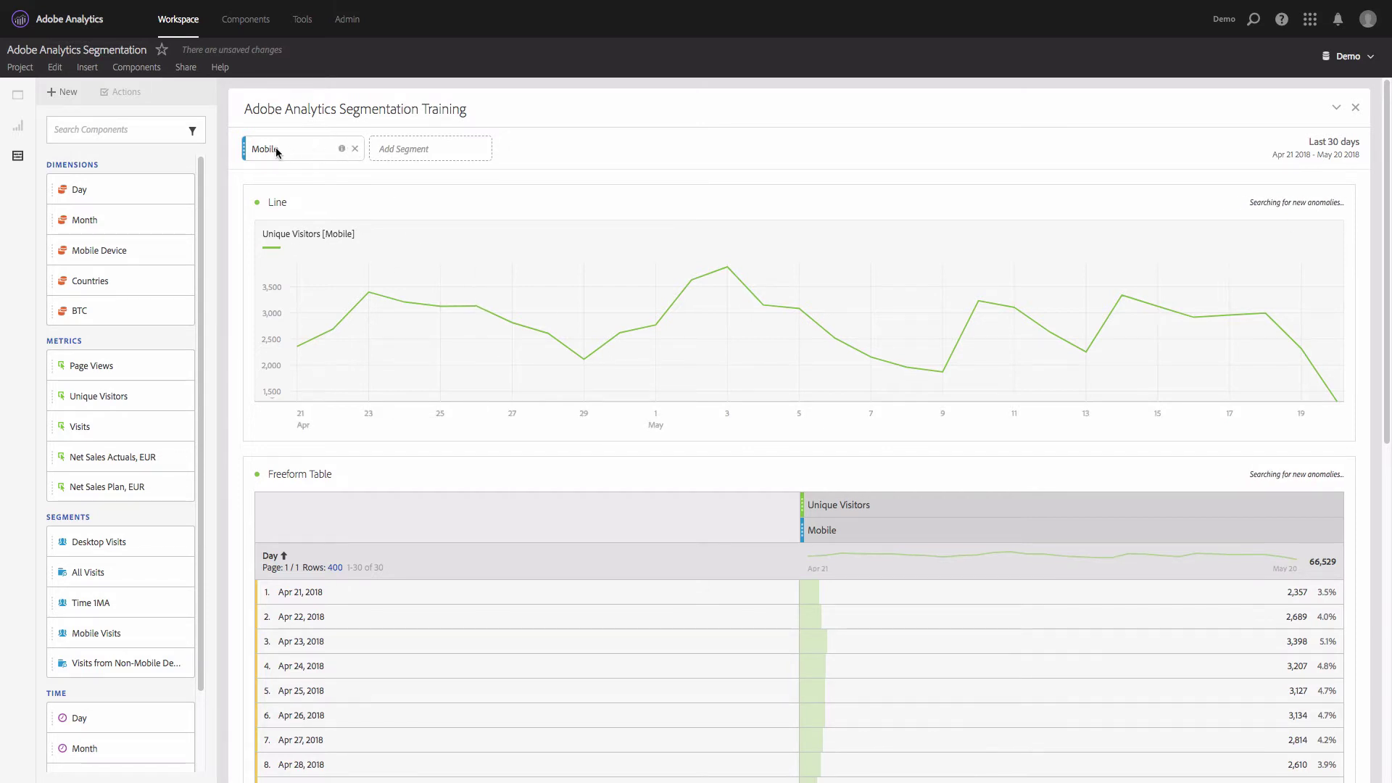
left_click(354, 148)
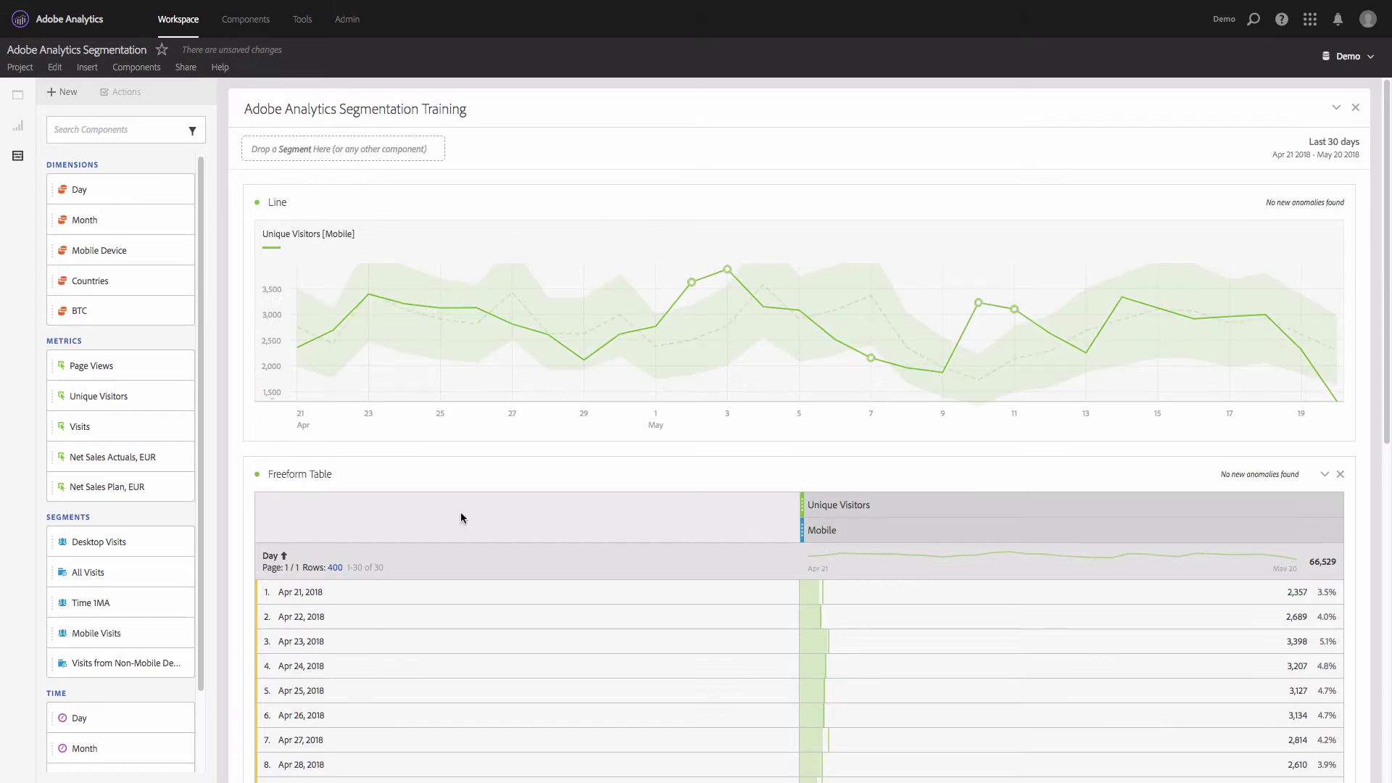
left_click_drag(87, 397, 801, 514)
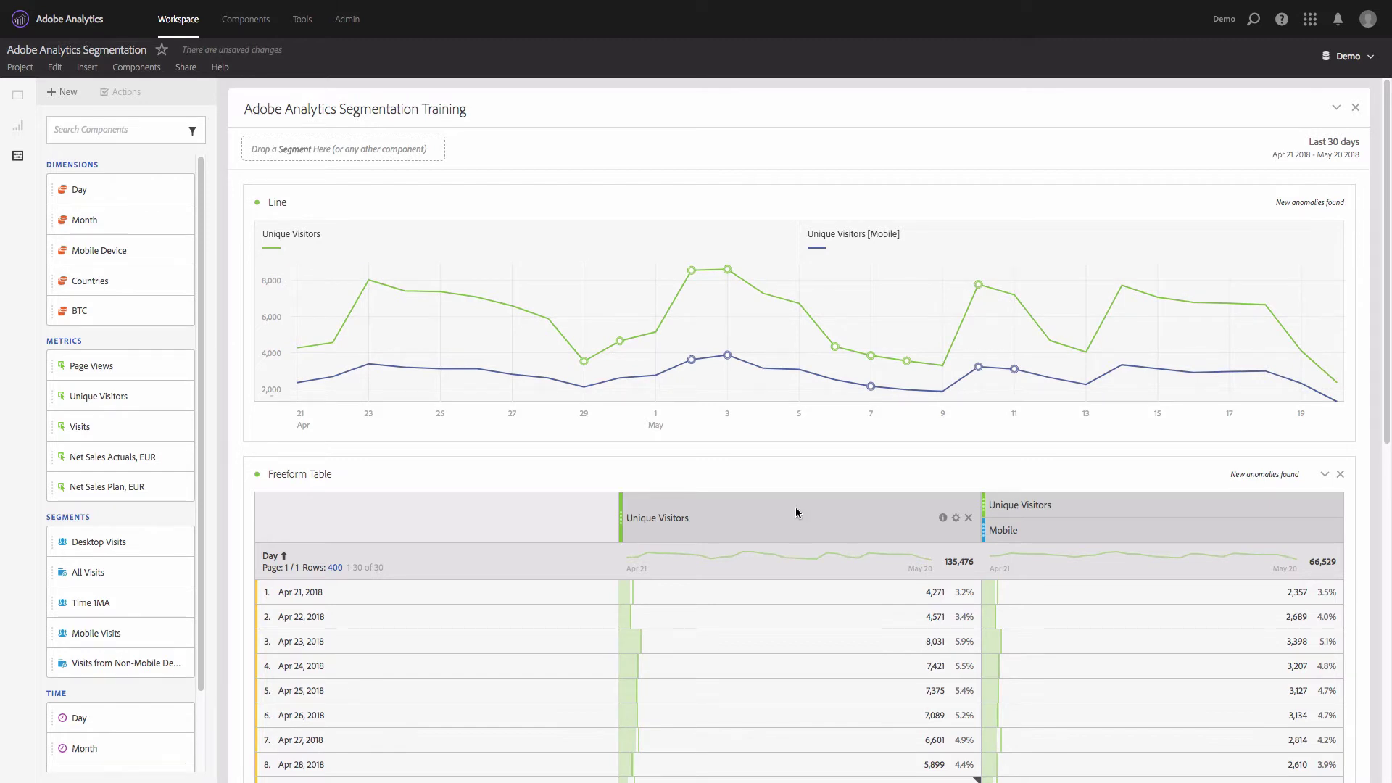
- Shrink the line chart to about half the panel width and place a half-width Horizontal Bar visualization beside it
mouse_move(638, 395)
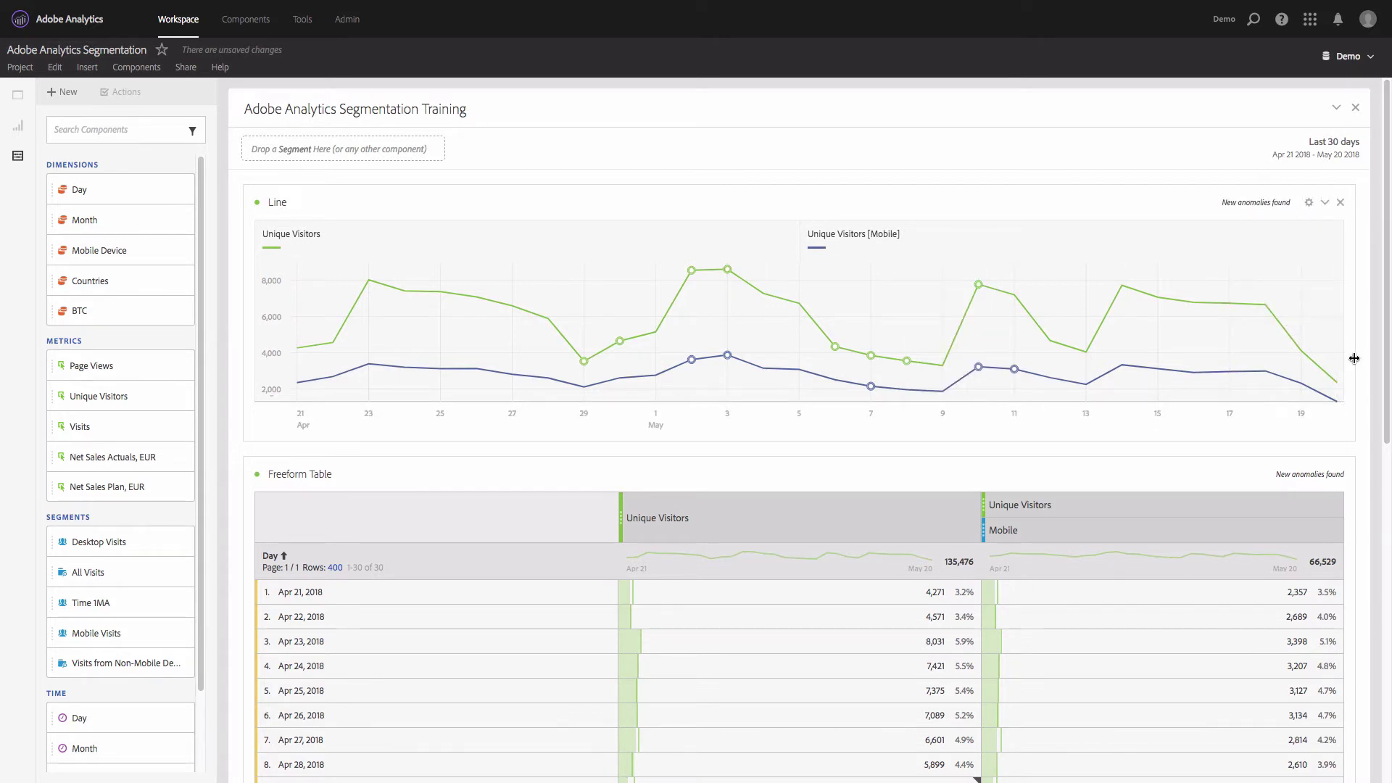
left_click_drag(1356, 362, 797, 360)
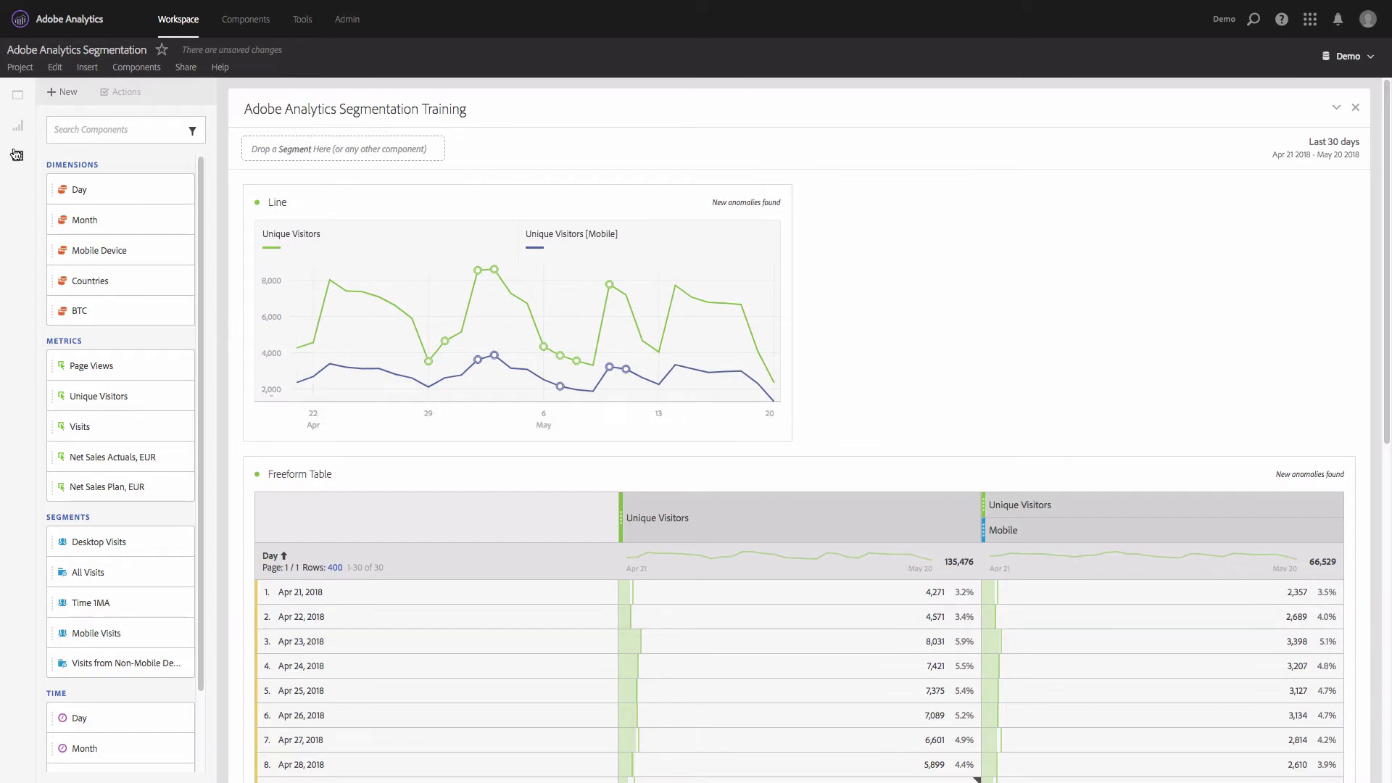
left_click(17, 128)
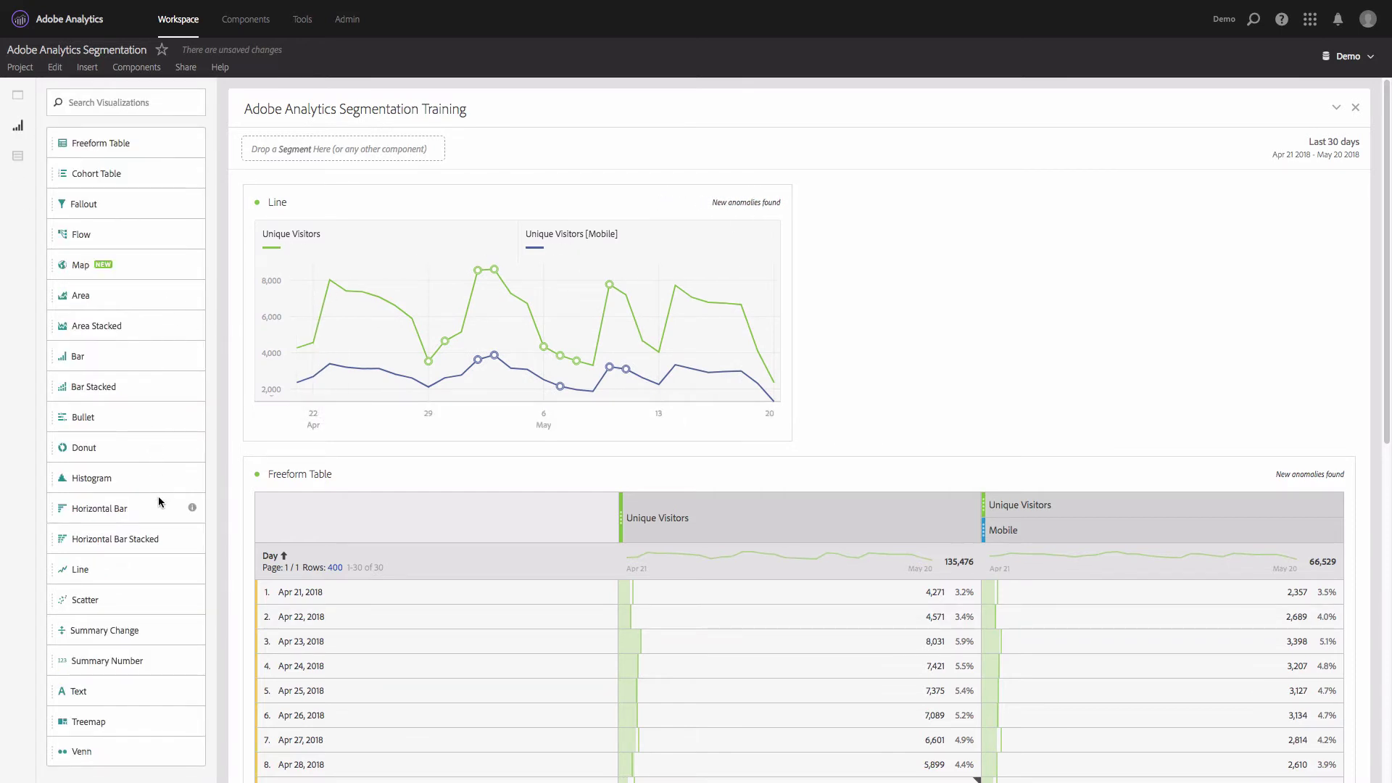
left_click_drag(107, 511, 792, 342)
scroll(250, 323, "down", 1)
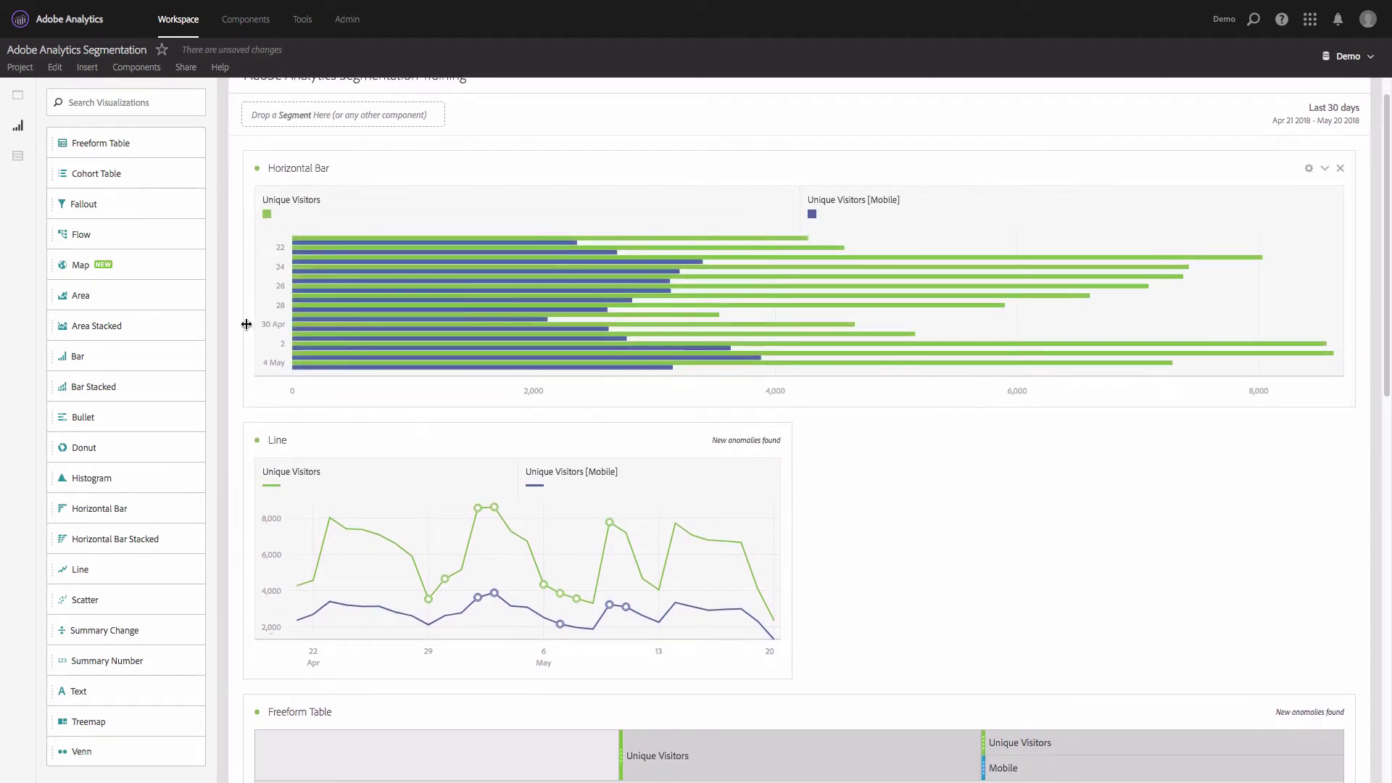
left_click_drag(242, 319, 770, 319)
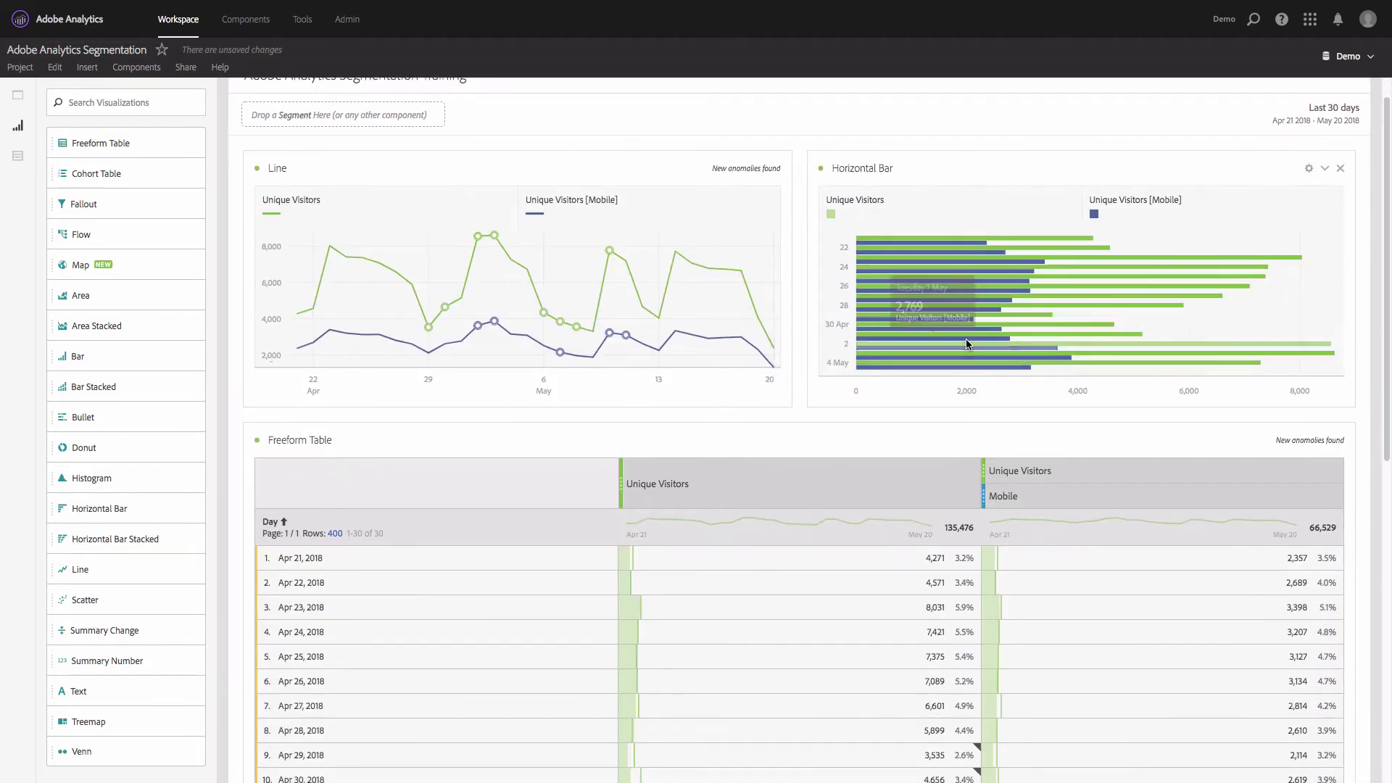
- Base the horizontal bar chart on the table's Day header row, lock its data source to Selected Positions, and deselect the row
left_click(887, 172)
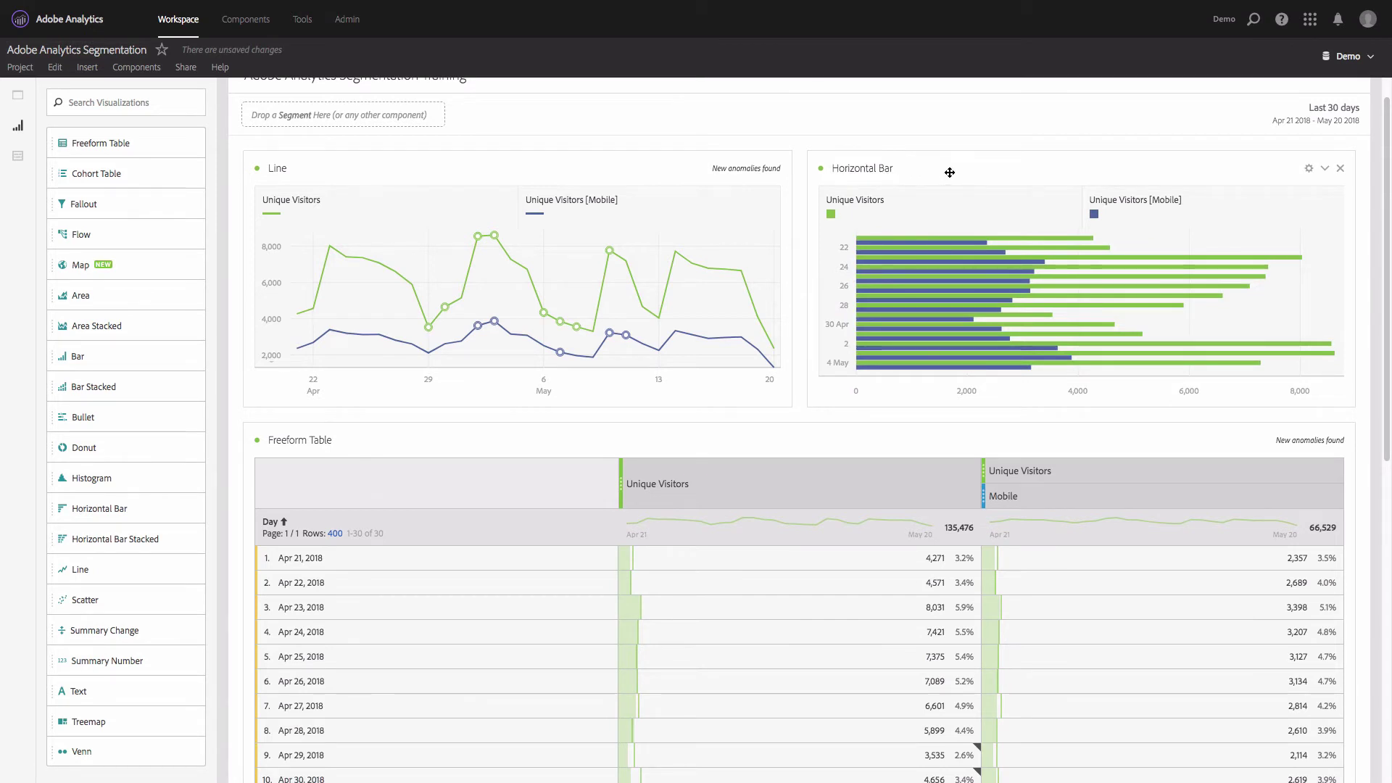
left_click(414, 531)
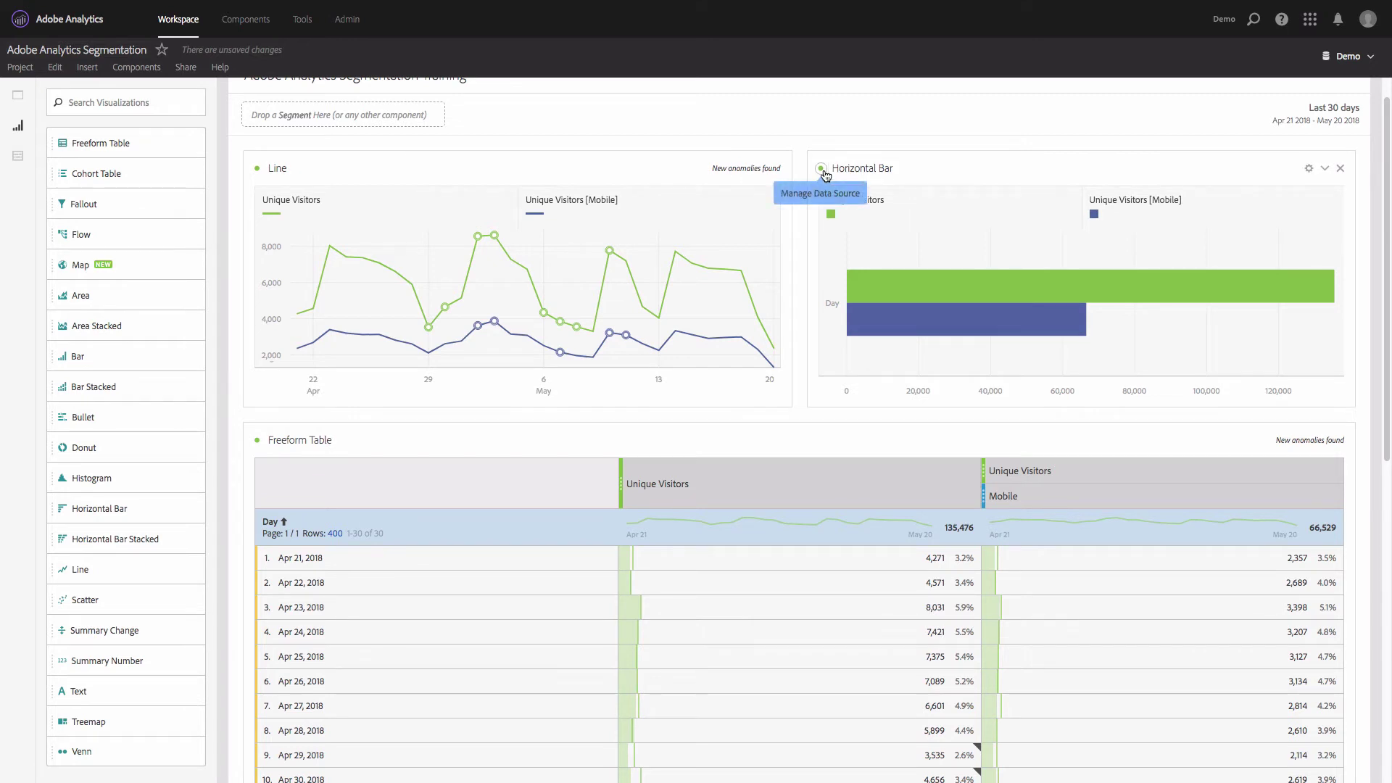
left_click(822, 171)
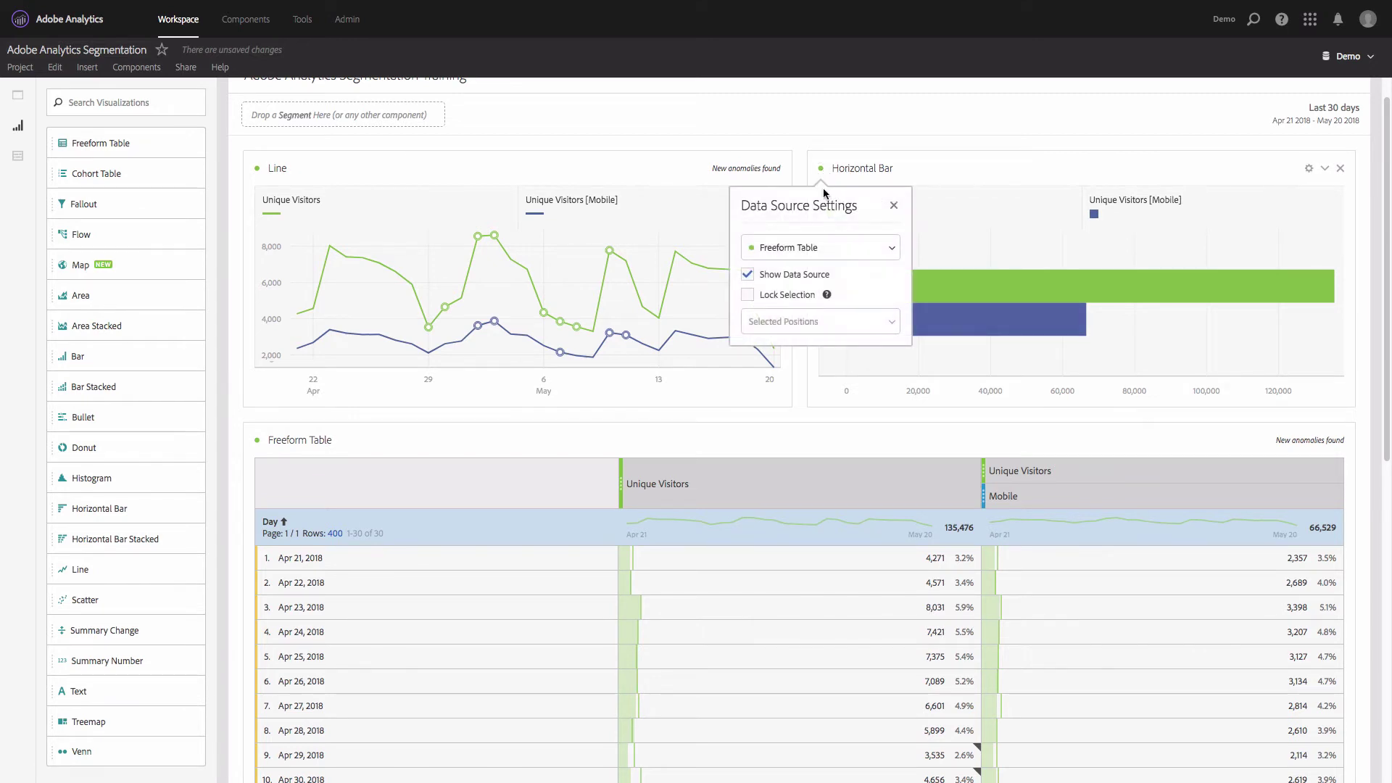
left_click(790, 294)
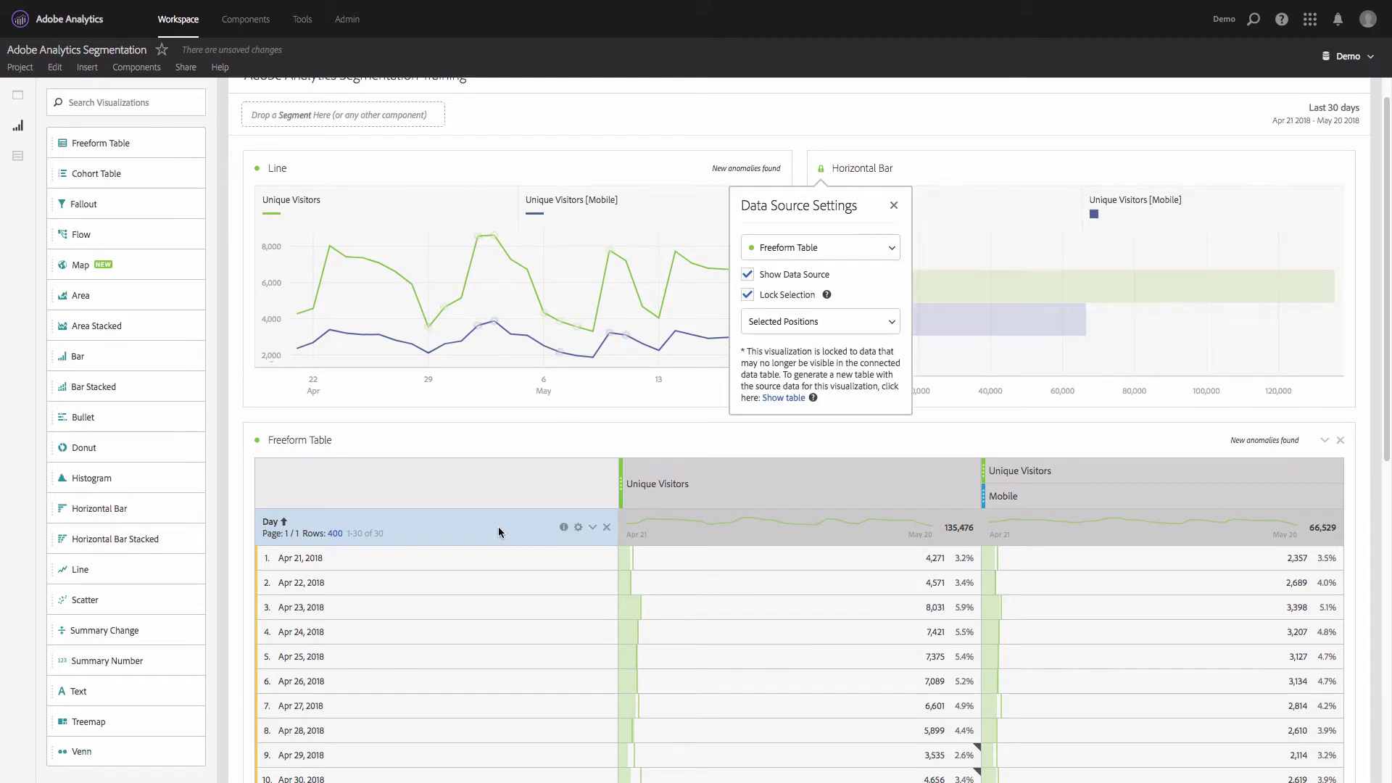
left_click(441, 524)
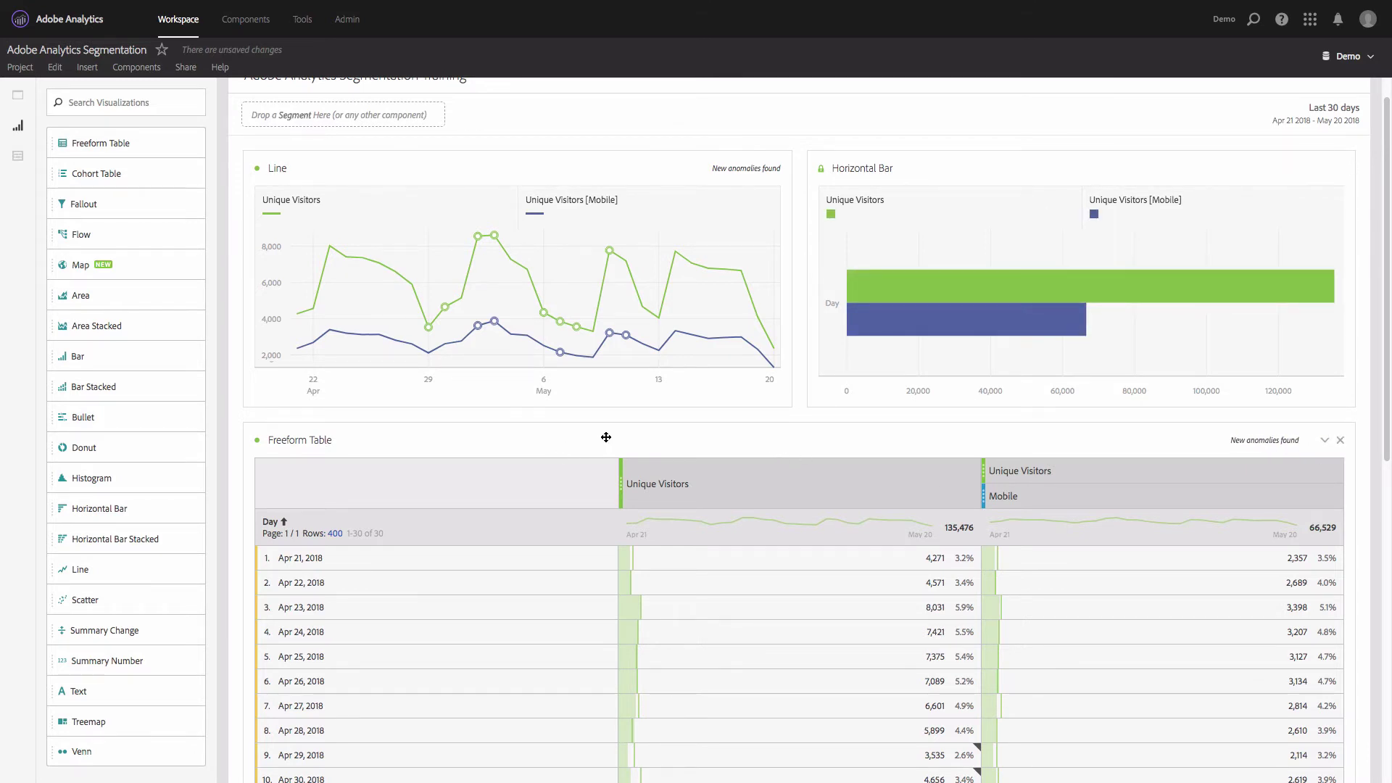
mouse_move(952, 332)
left_click(17, 155)
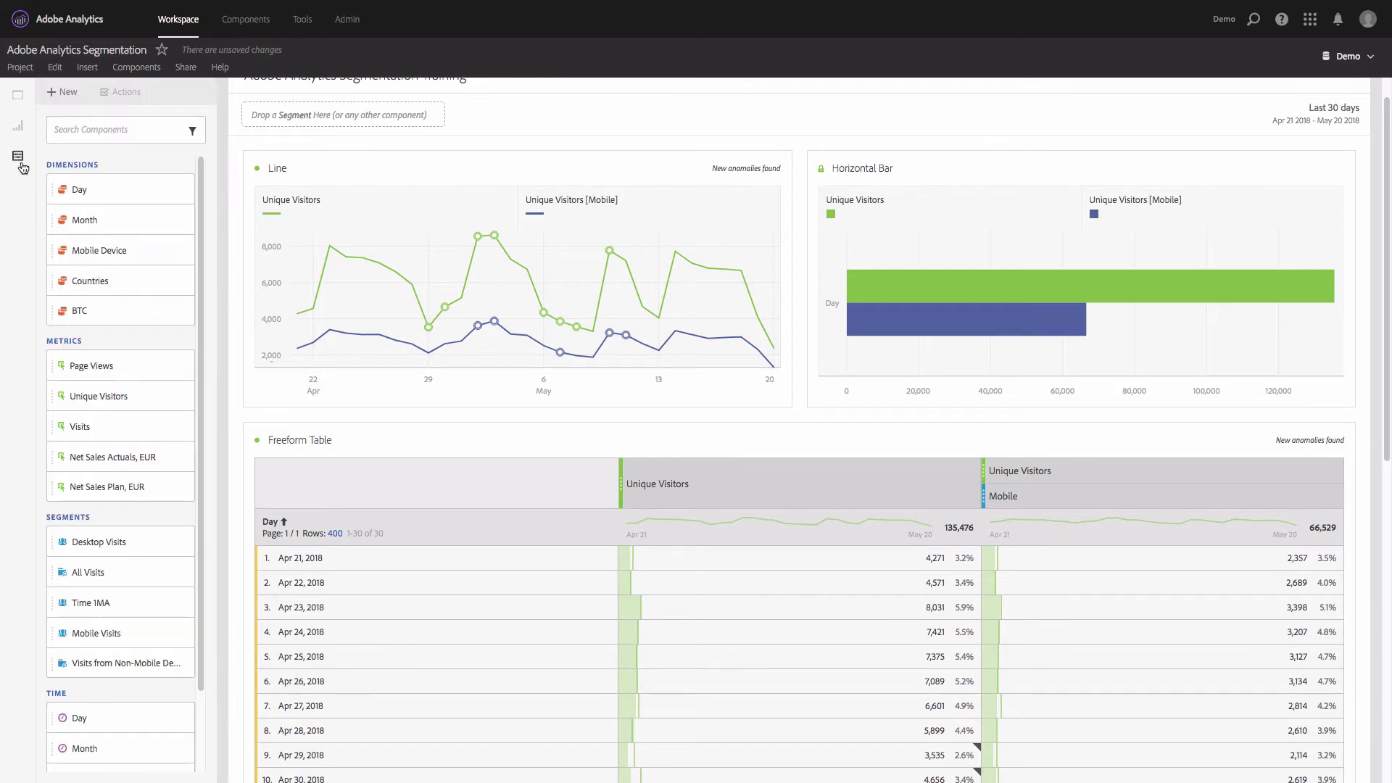
left_click(73, 100)
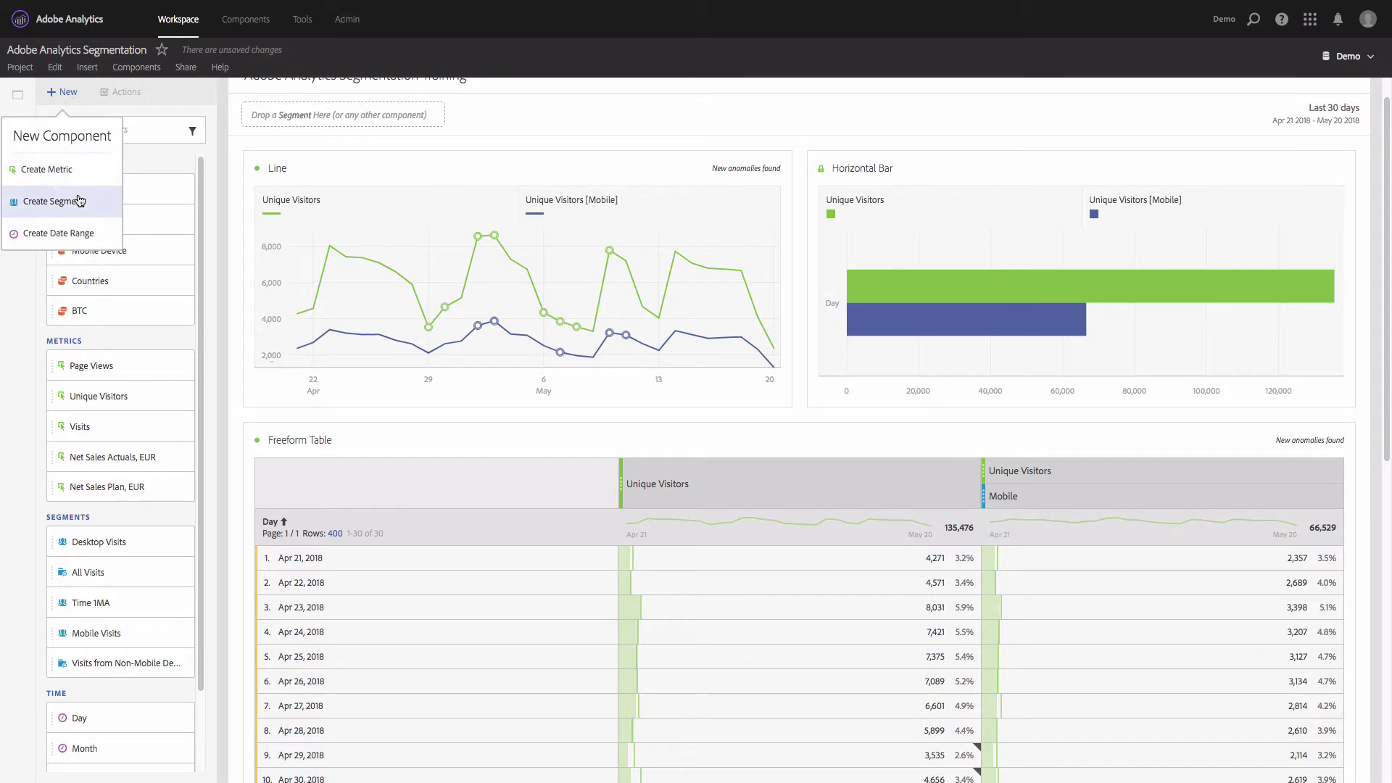
left_click(824, 414)
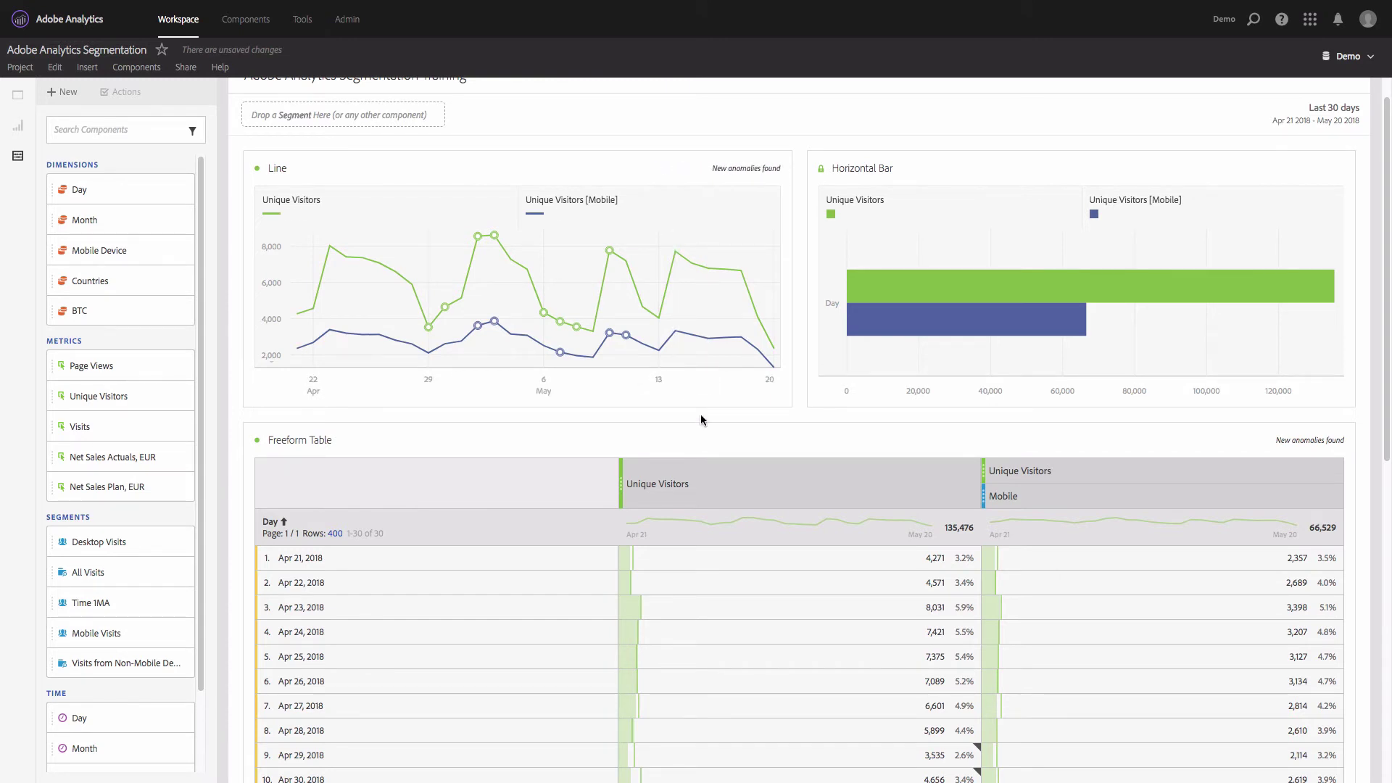
- Start a new panel segment titled "Non-mobile" with the description "This excludes visits from mobile devices"
scroll(700, 415, "up", 1)
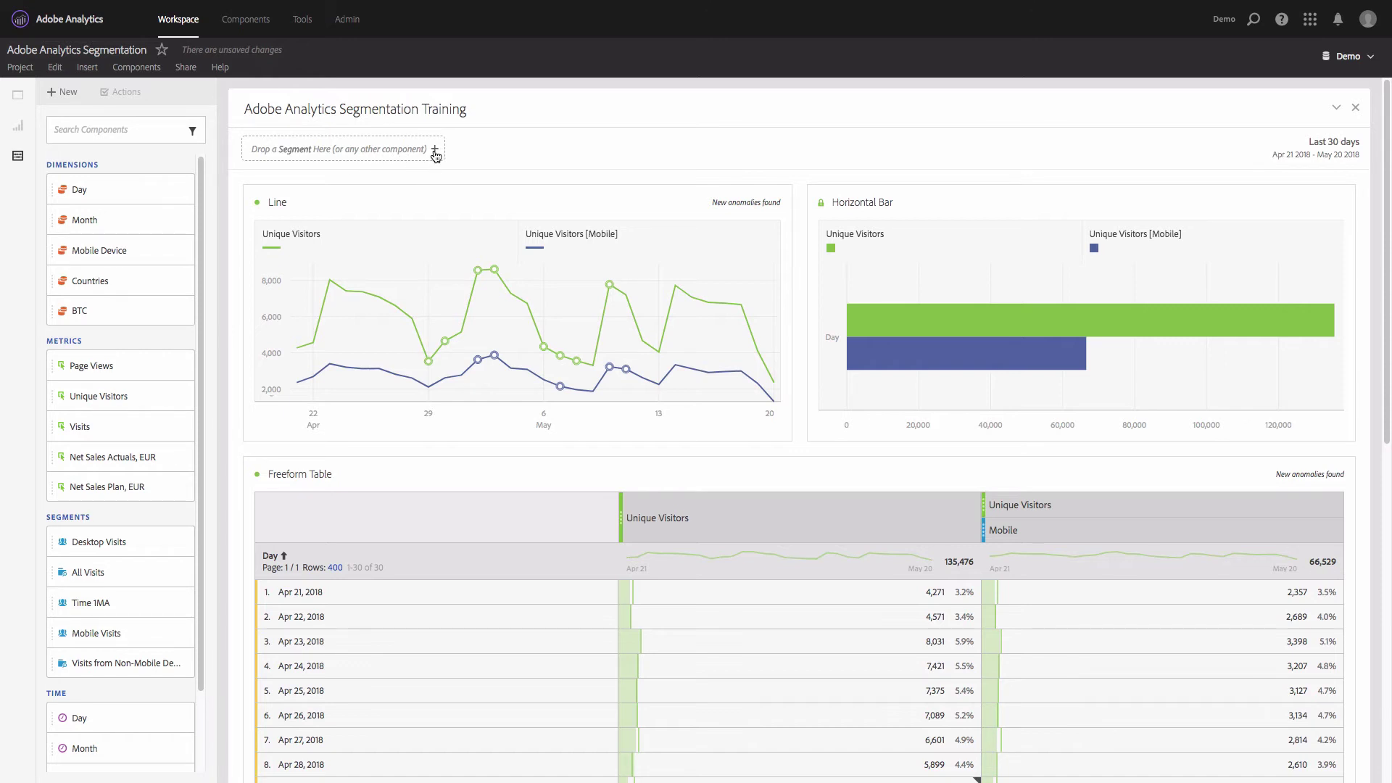
left_click(435, 151)
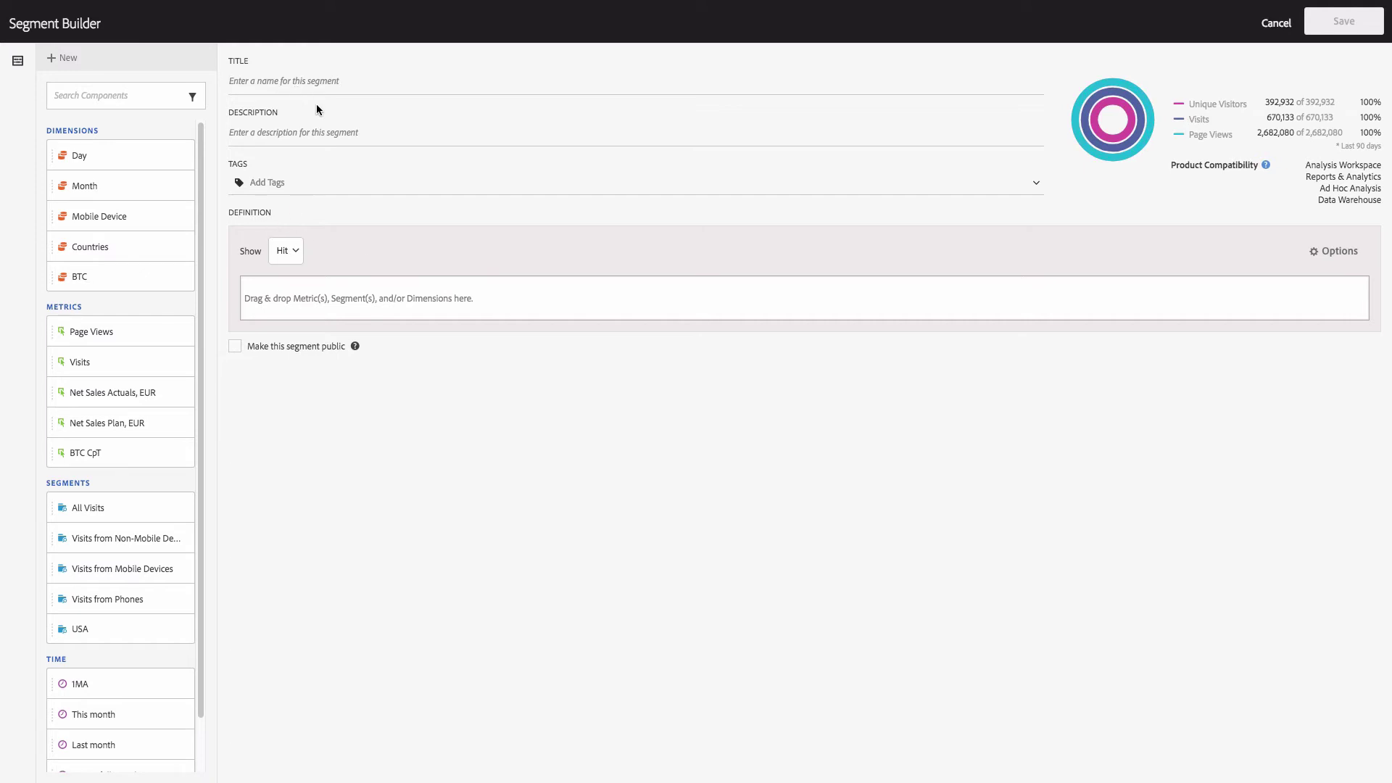
type("Non")
type("-mobile")
type("This ")
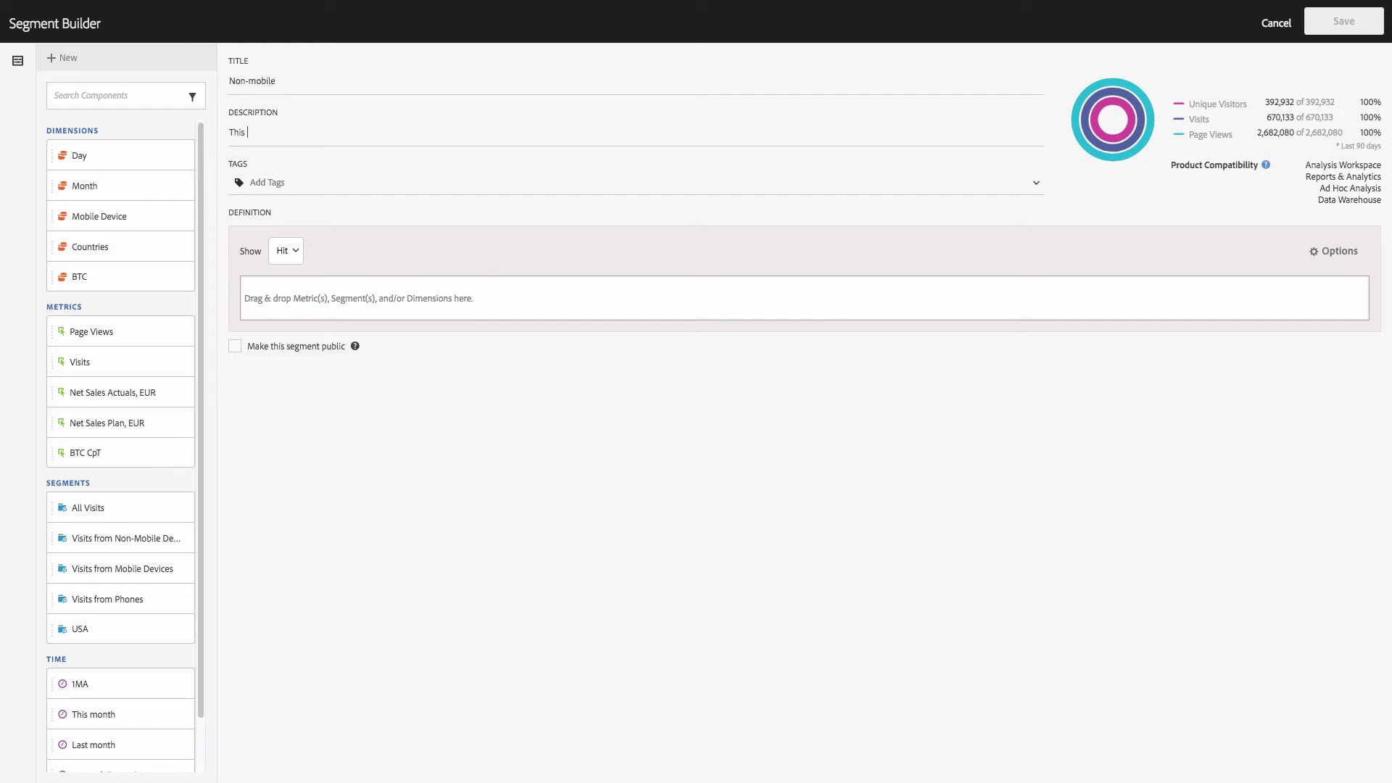
type("excludes visits from mobile devices")
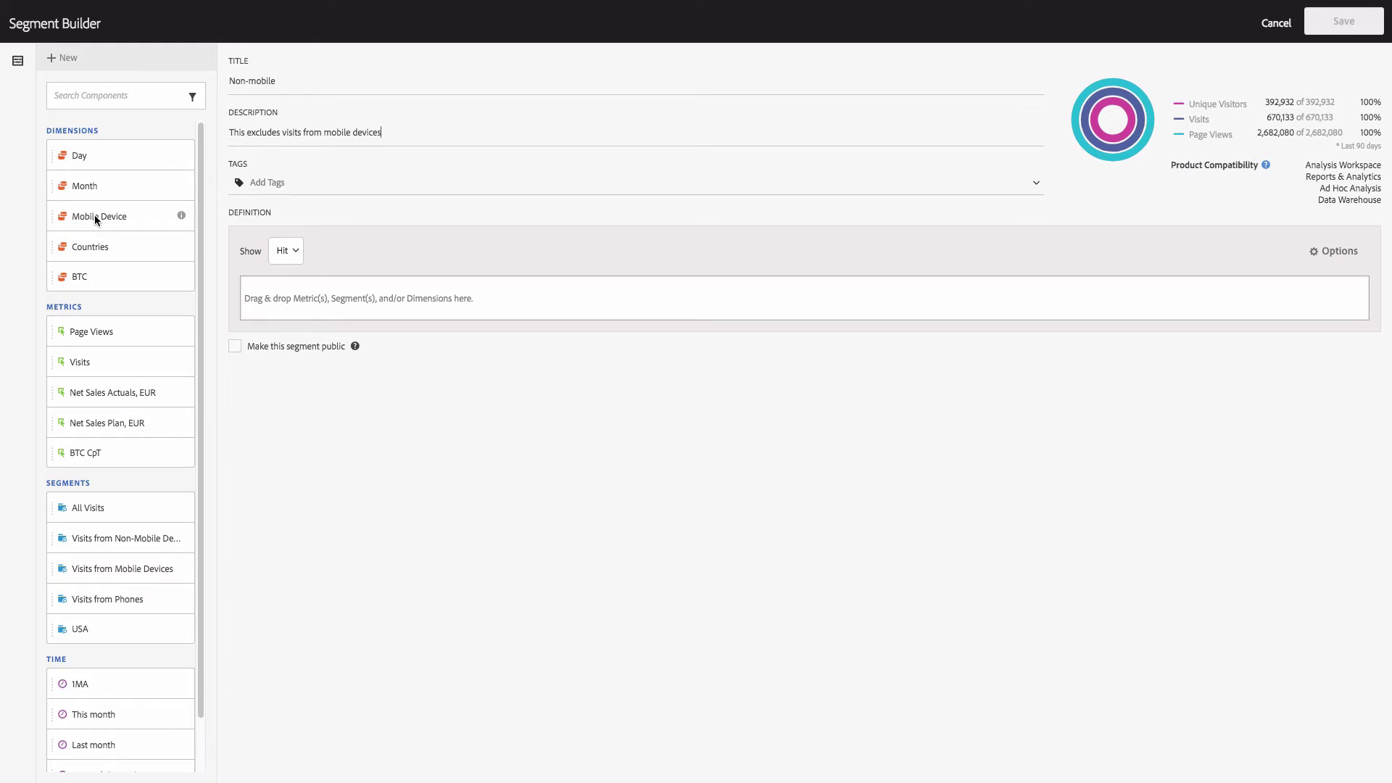
- Define the segment with the rule Mobile Device does not exist and save it
left_click_drag(91, 216, 451, 298)
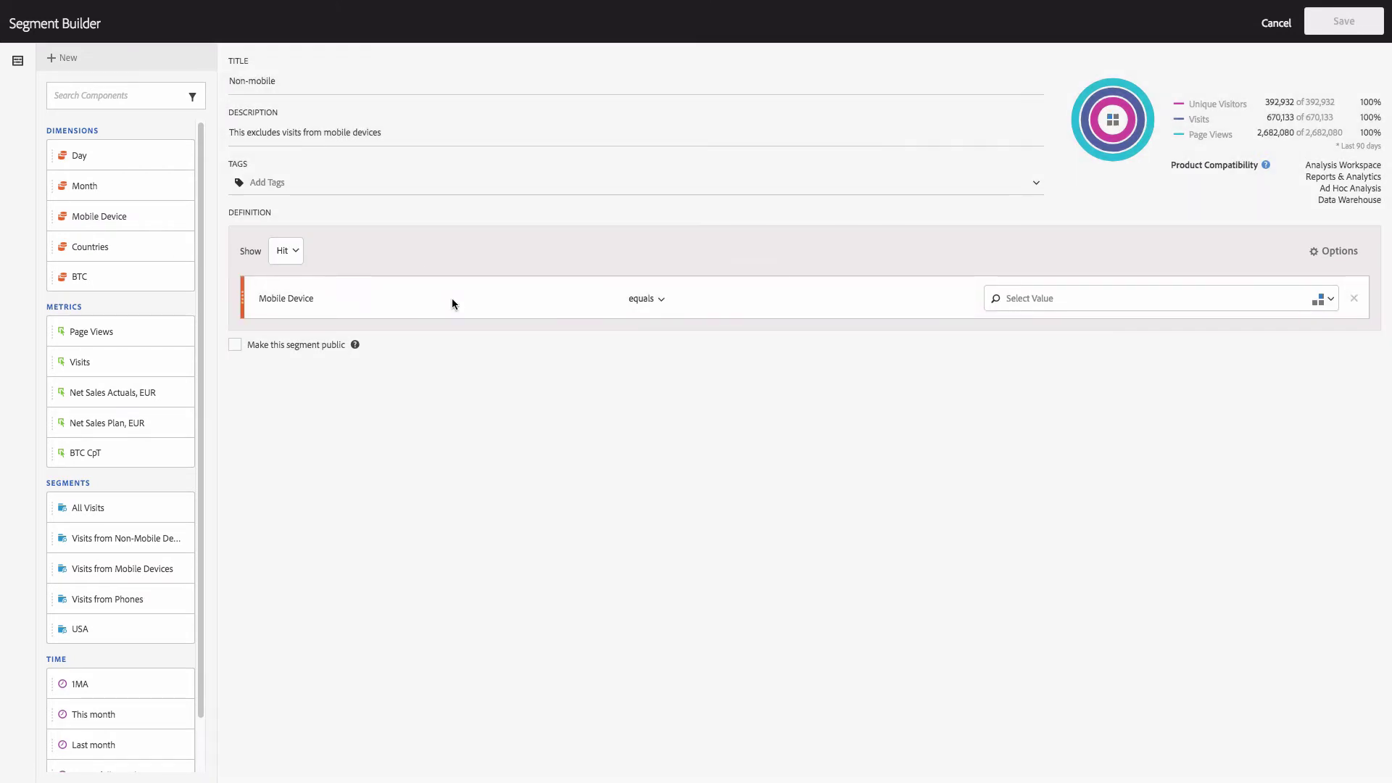
left_click(653, 305)
left_click_drag(734, 335, 733, 443)
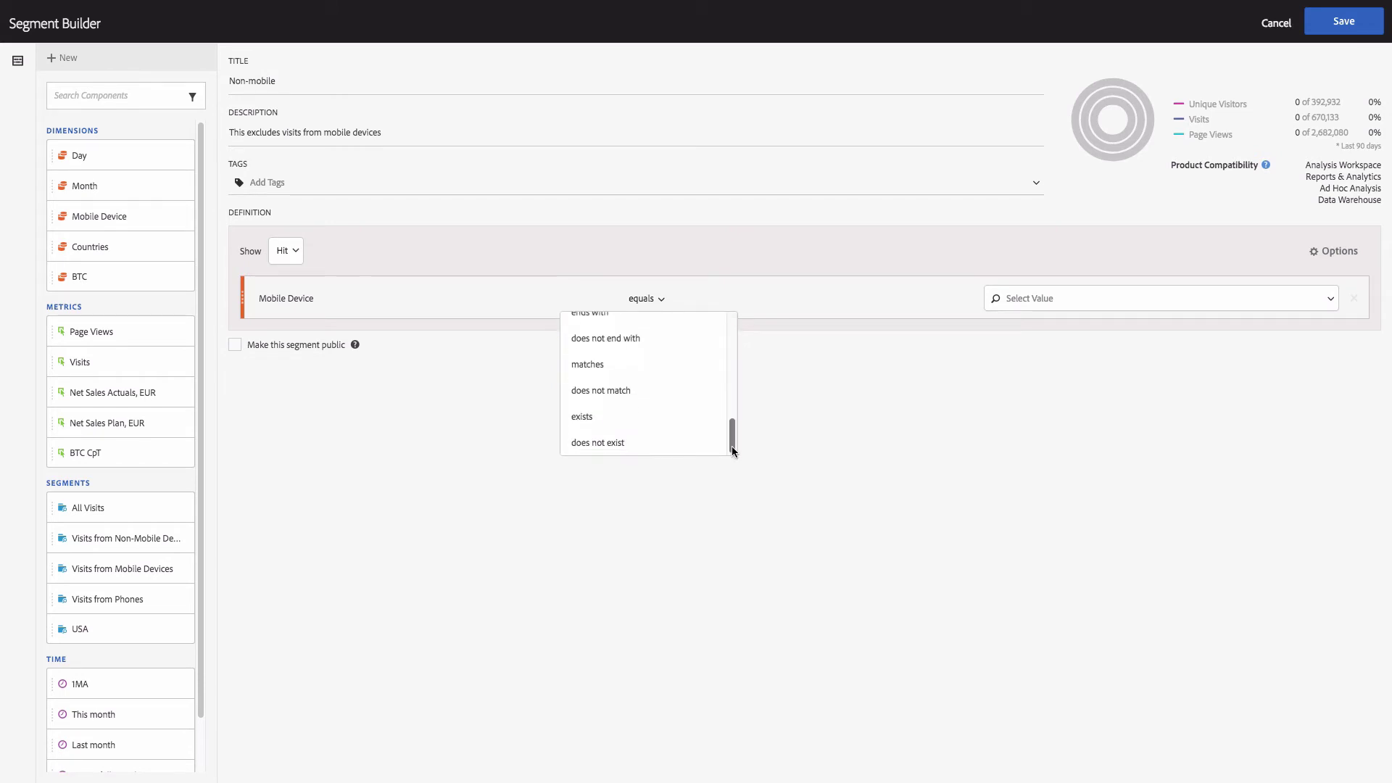
left_click(663, 448)
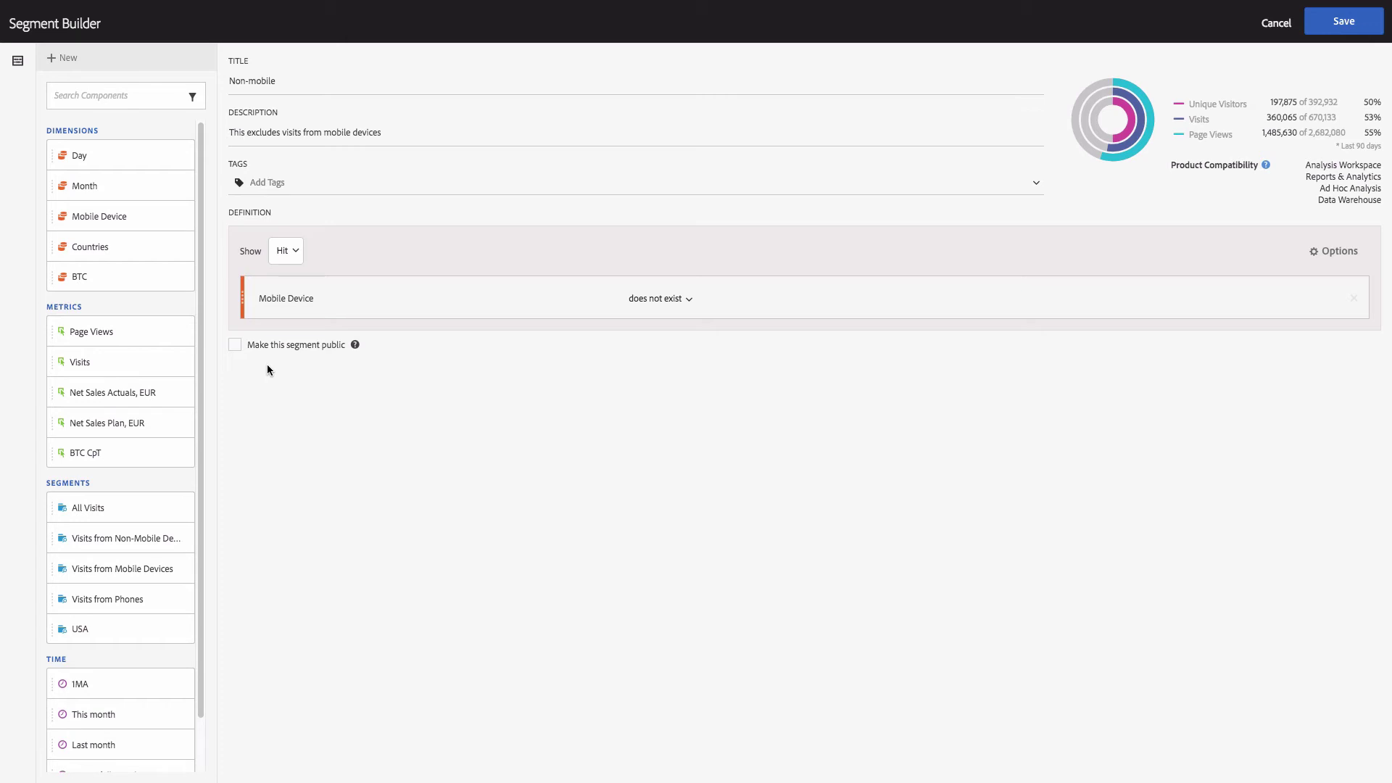
left_click(1338, 34)
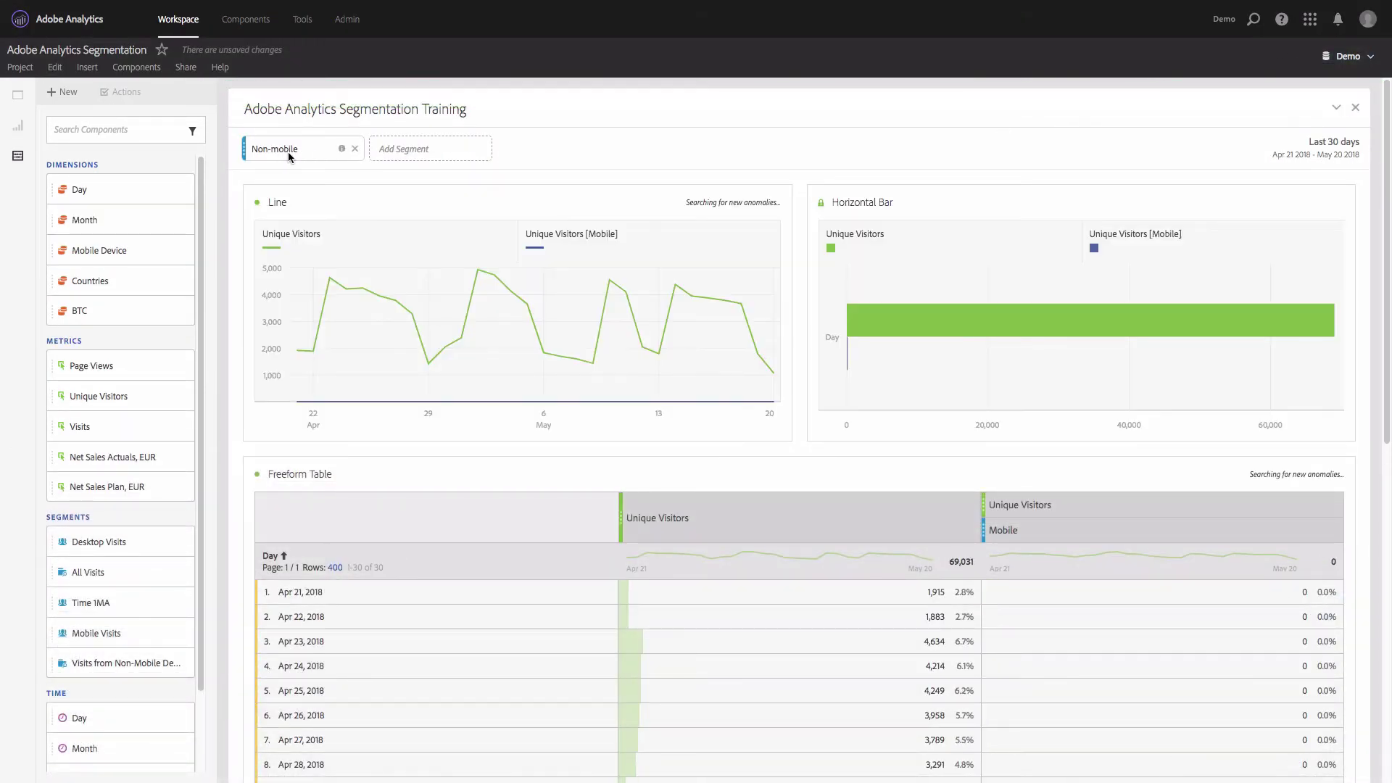
- Apply the Non-mobile segment to the table's unsegmented Unique Visitors column and remove it from the panel
left_click_drag(293, 151, 759, 532)
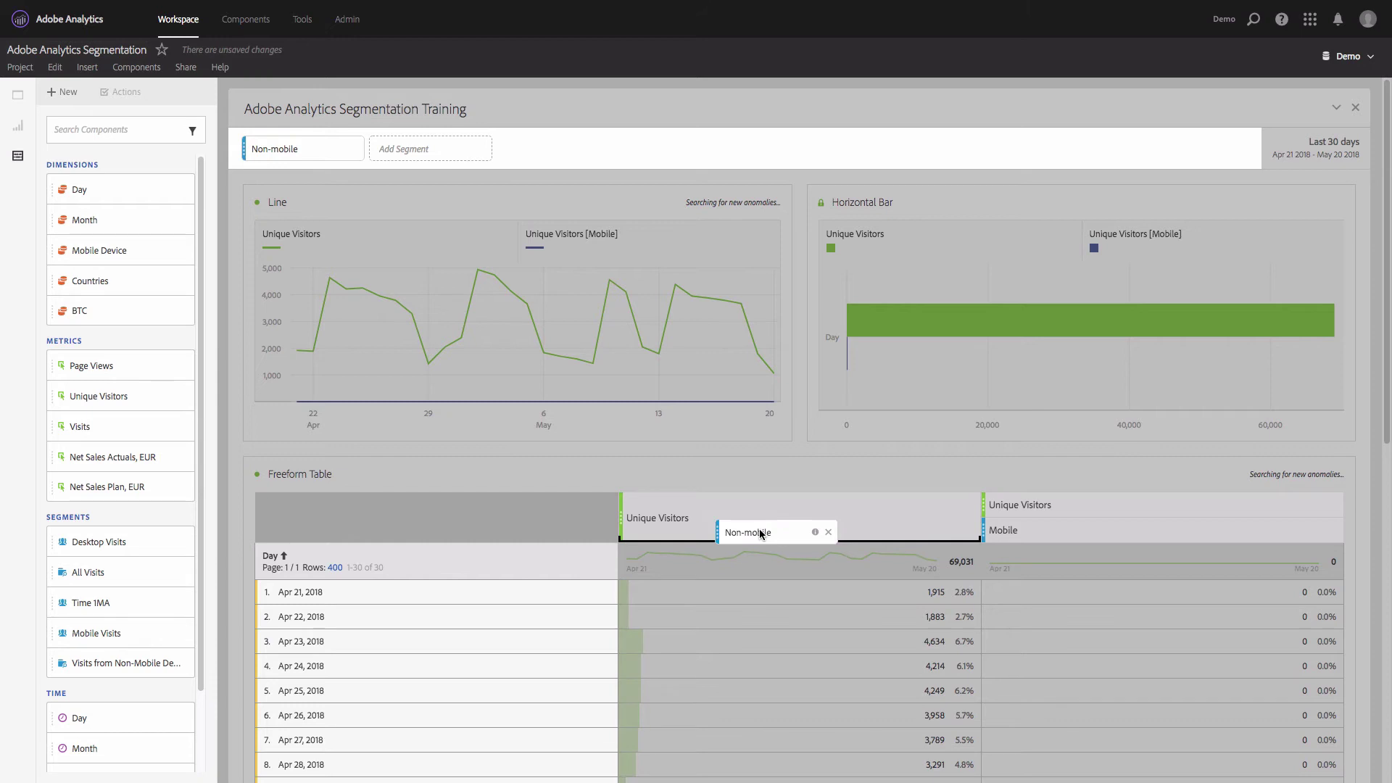
left_click_drag(759, 532, 759, 532)
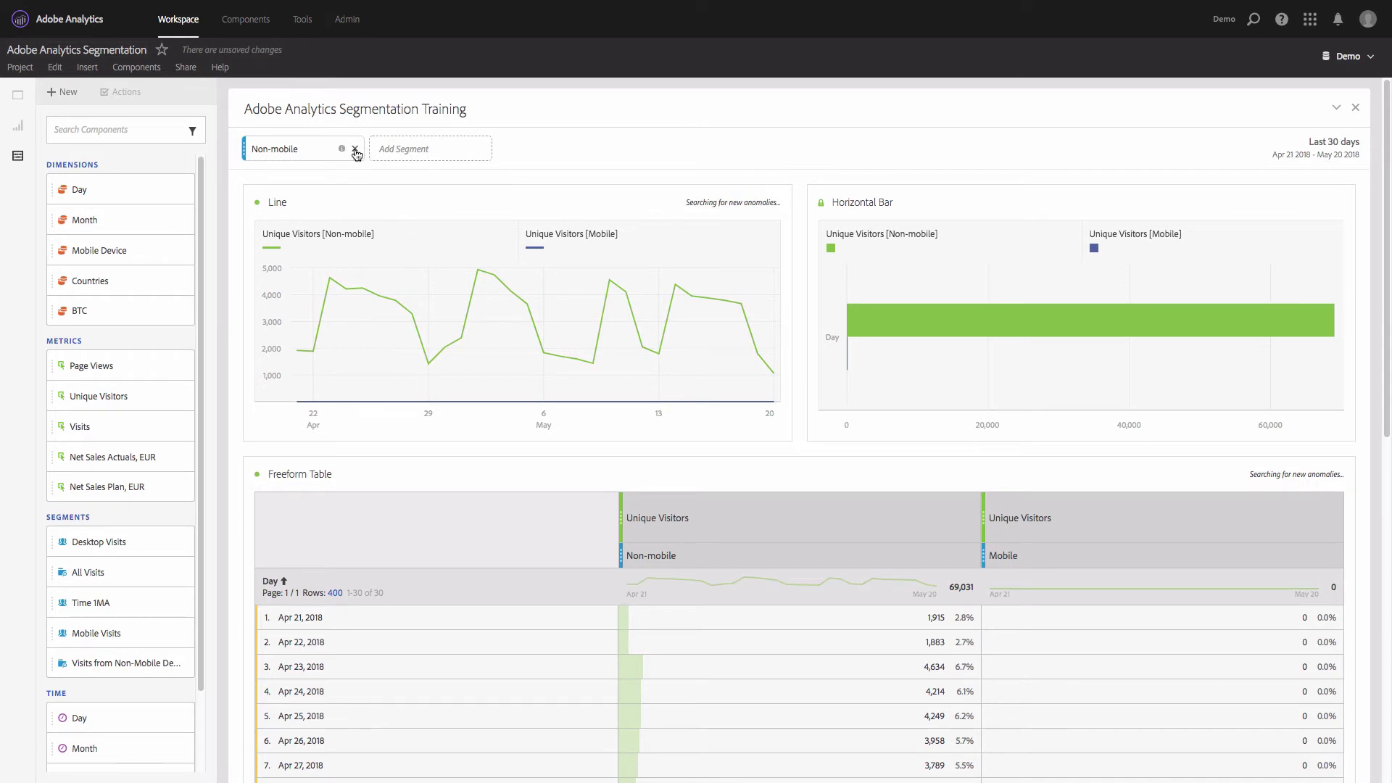
left_click(355, 150)
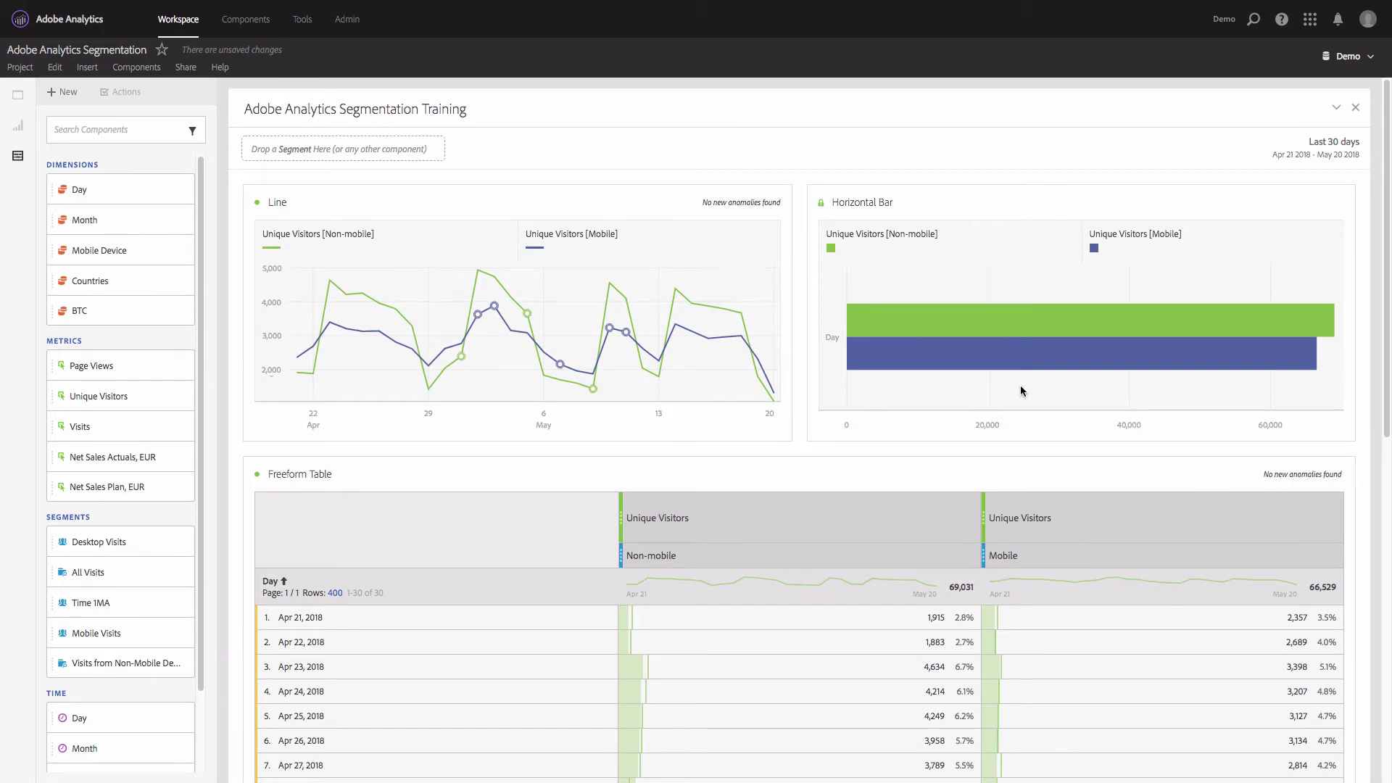
- Set the table's Day row settings to calculate percentages by row
mouse_move(1028, 327)
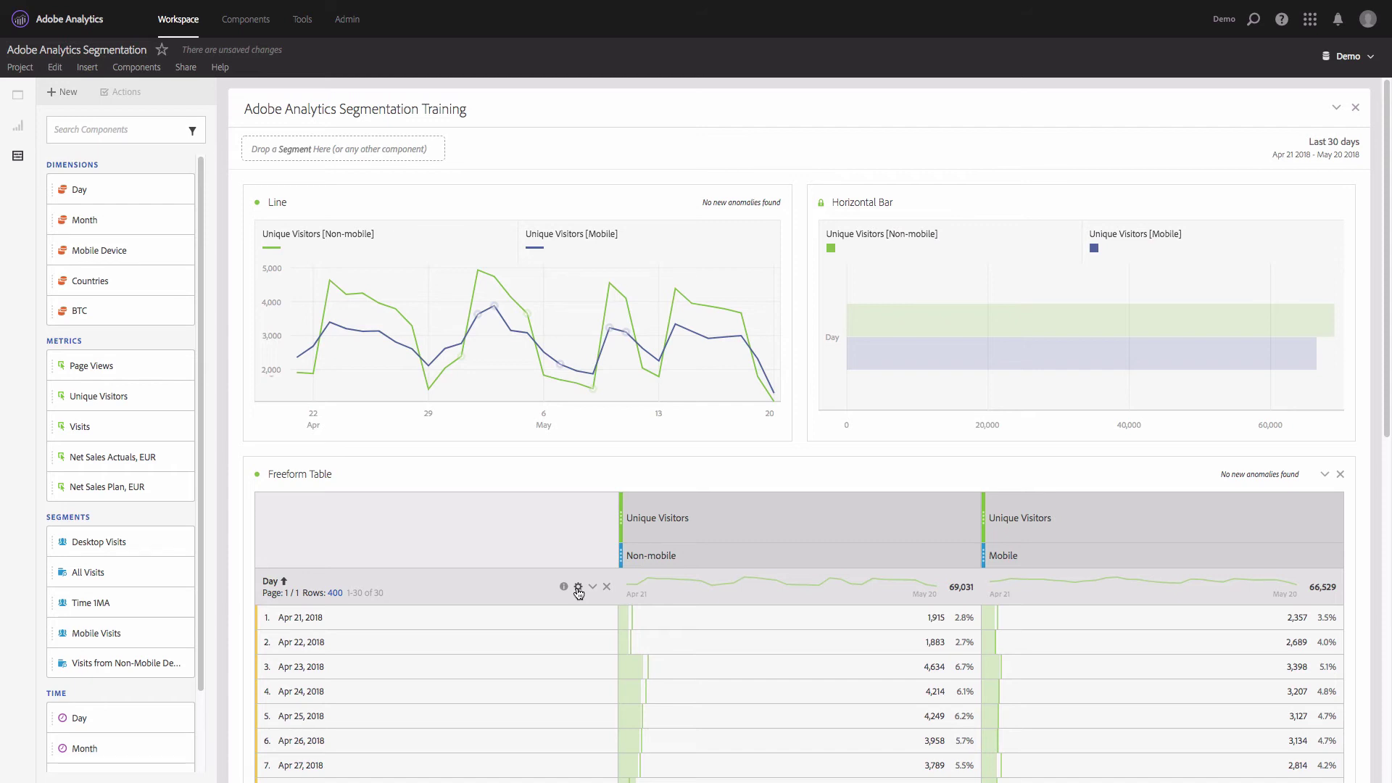
left_click(578, 588)
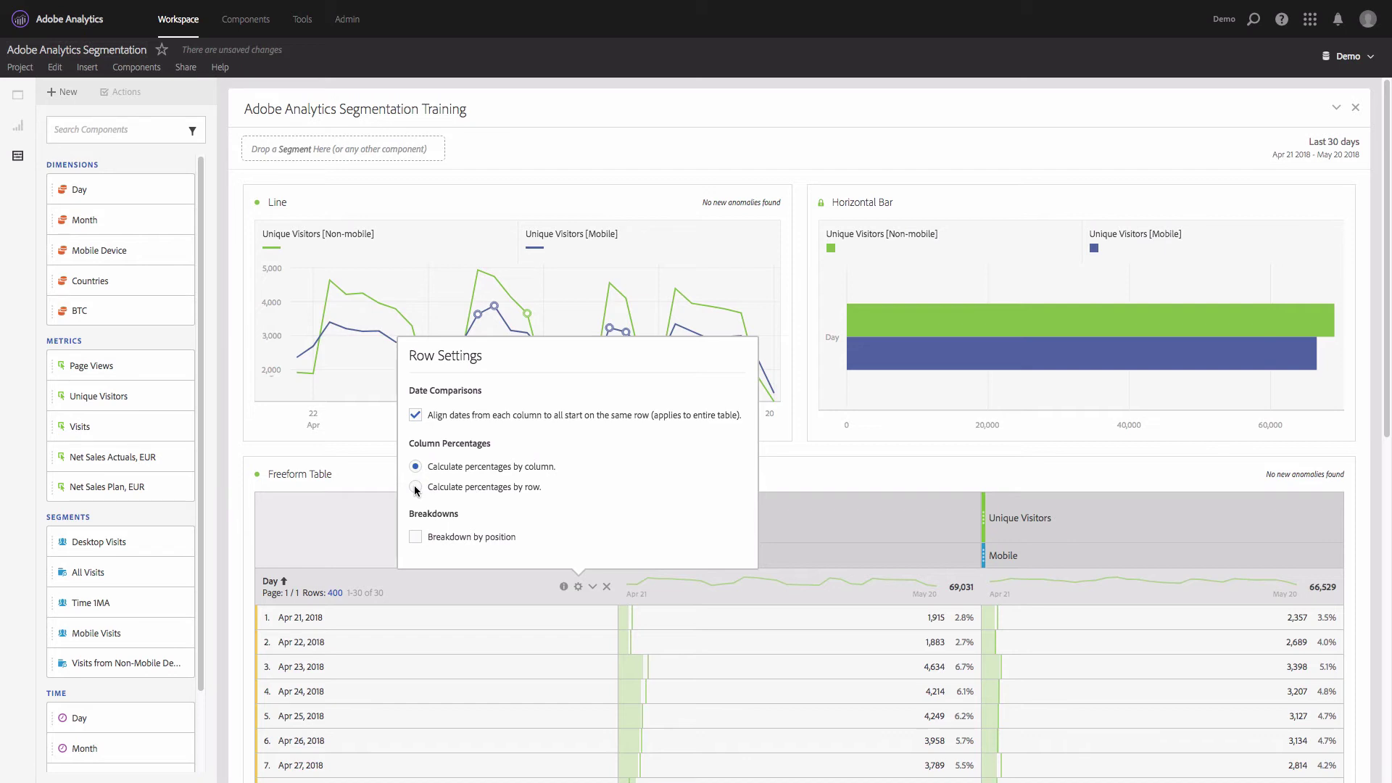
left_click(416, 488)
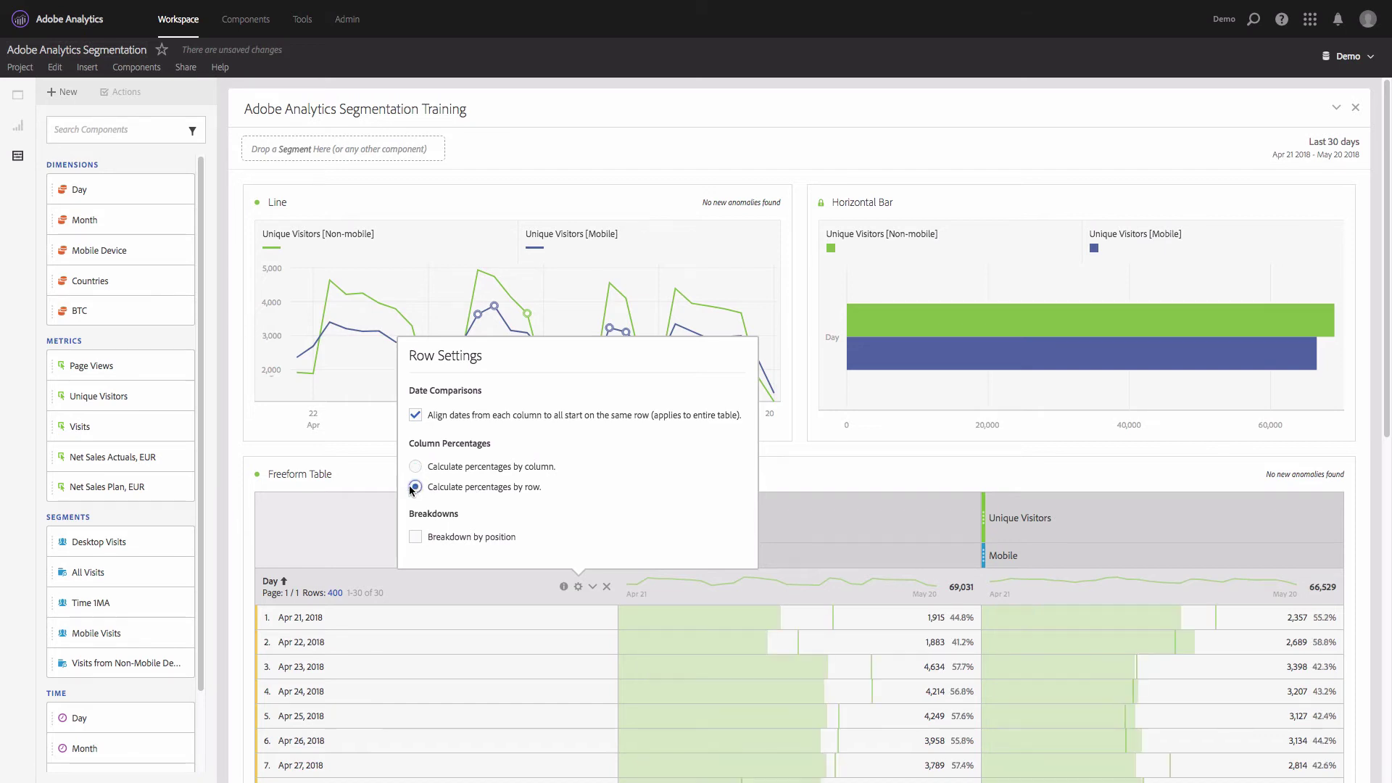
left_click(838, 502)
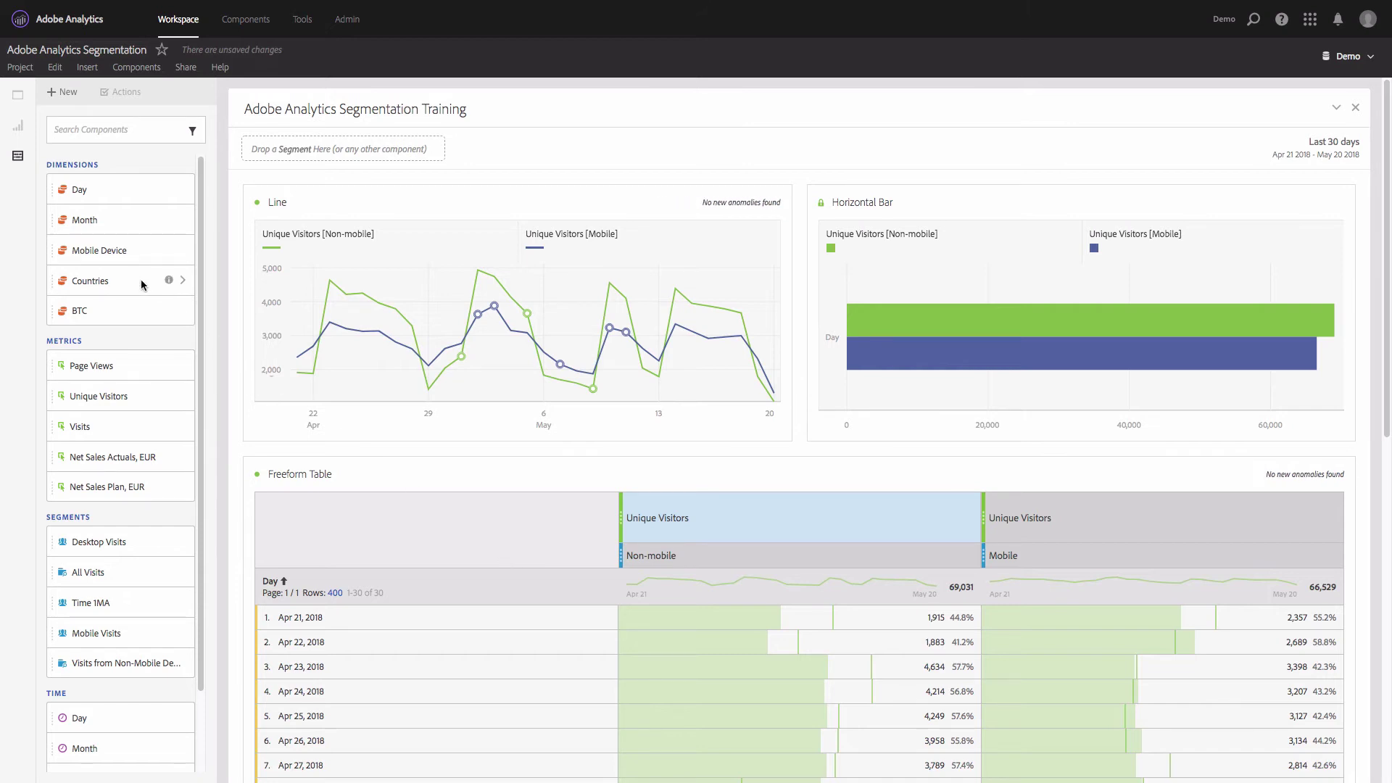
- Search the Countries dimension values for "germ" and apply Germany as a segment to the whole panel
left_click(183, 281)
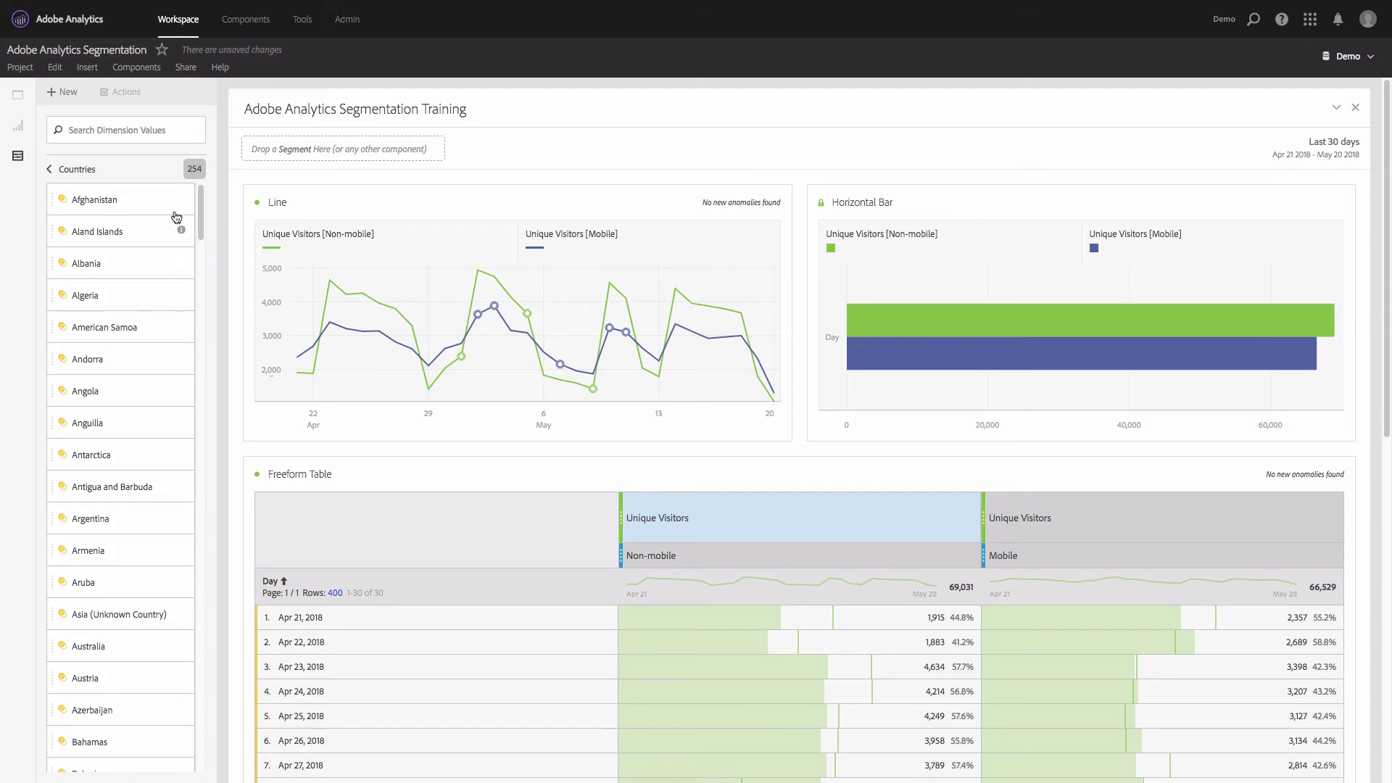
left_click(130, 130)
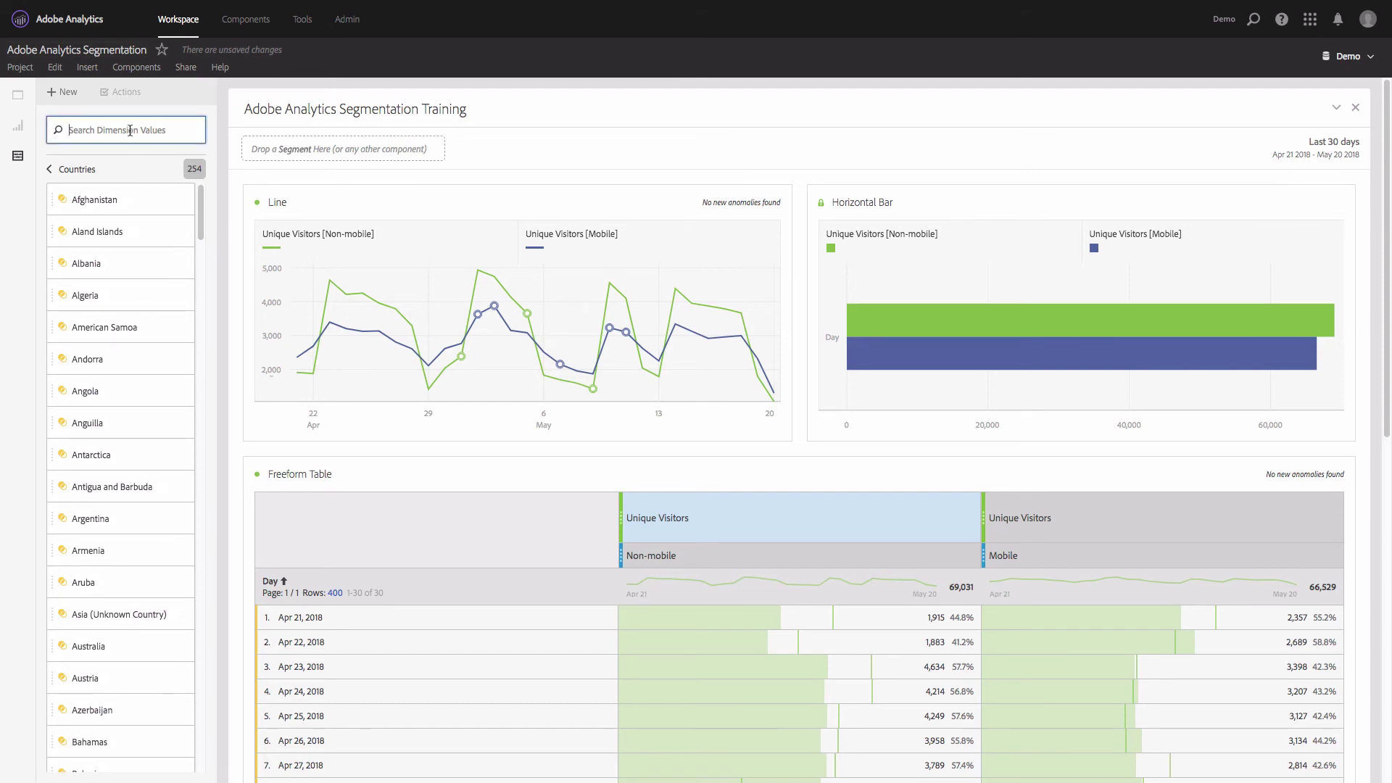
type("germ")
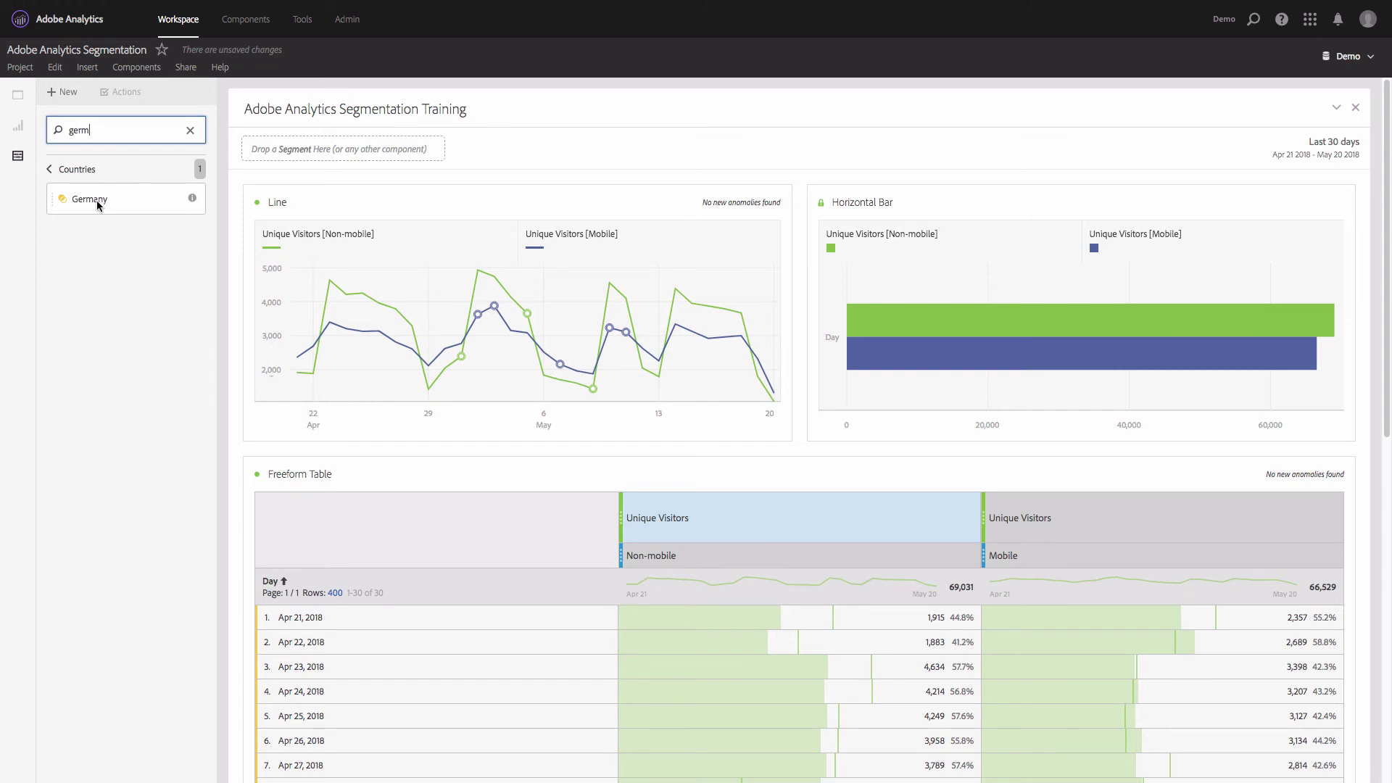
left_click_drag(102, 201, 320, 150)
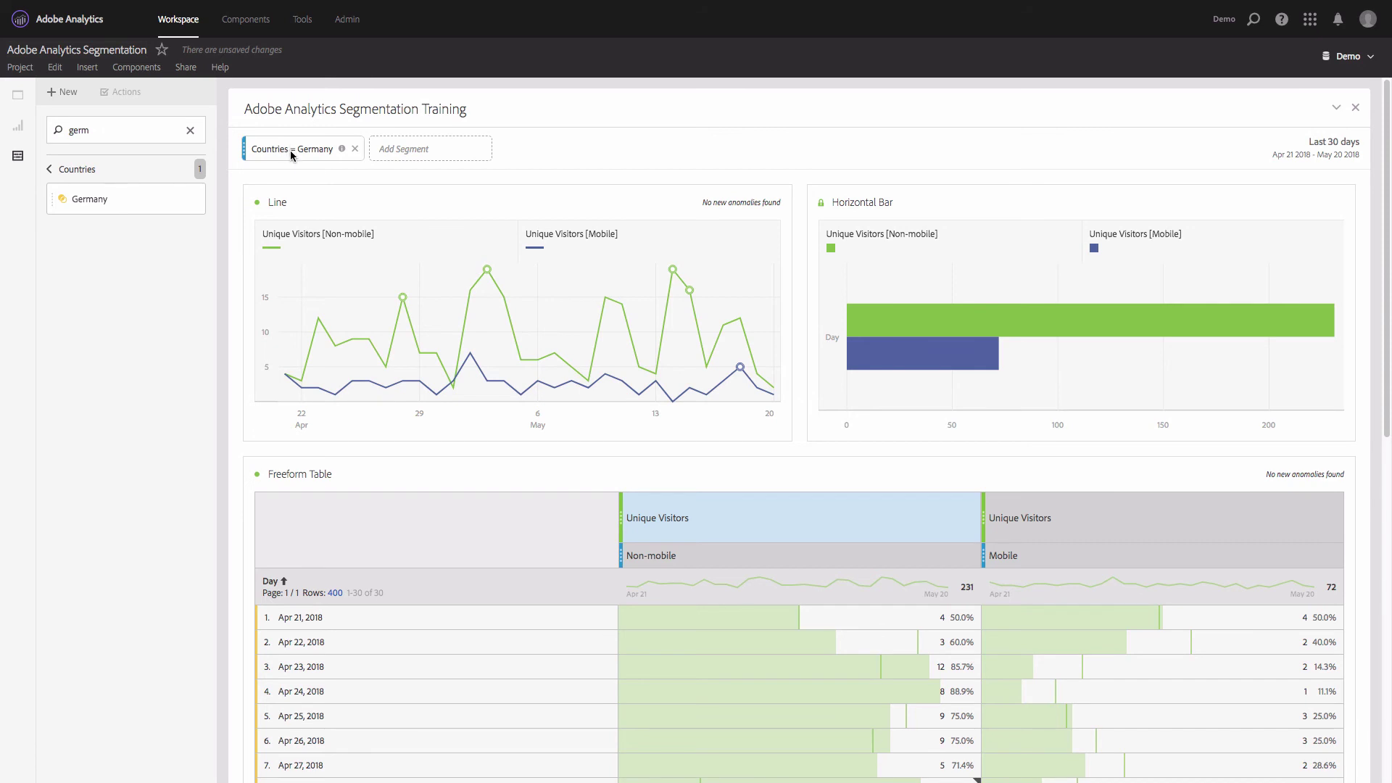
- Replace the table's Day rows with the Countries = Germany segment and remove that segment from the panel
left_click_drag(290, 150, 351, 585)
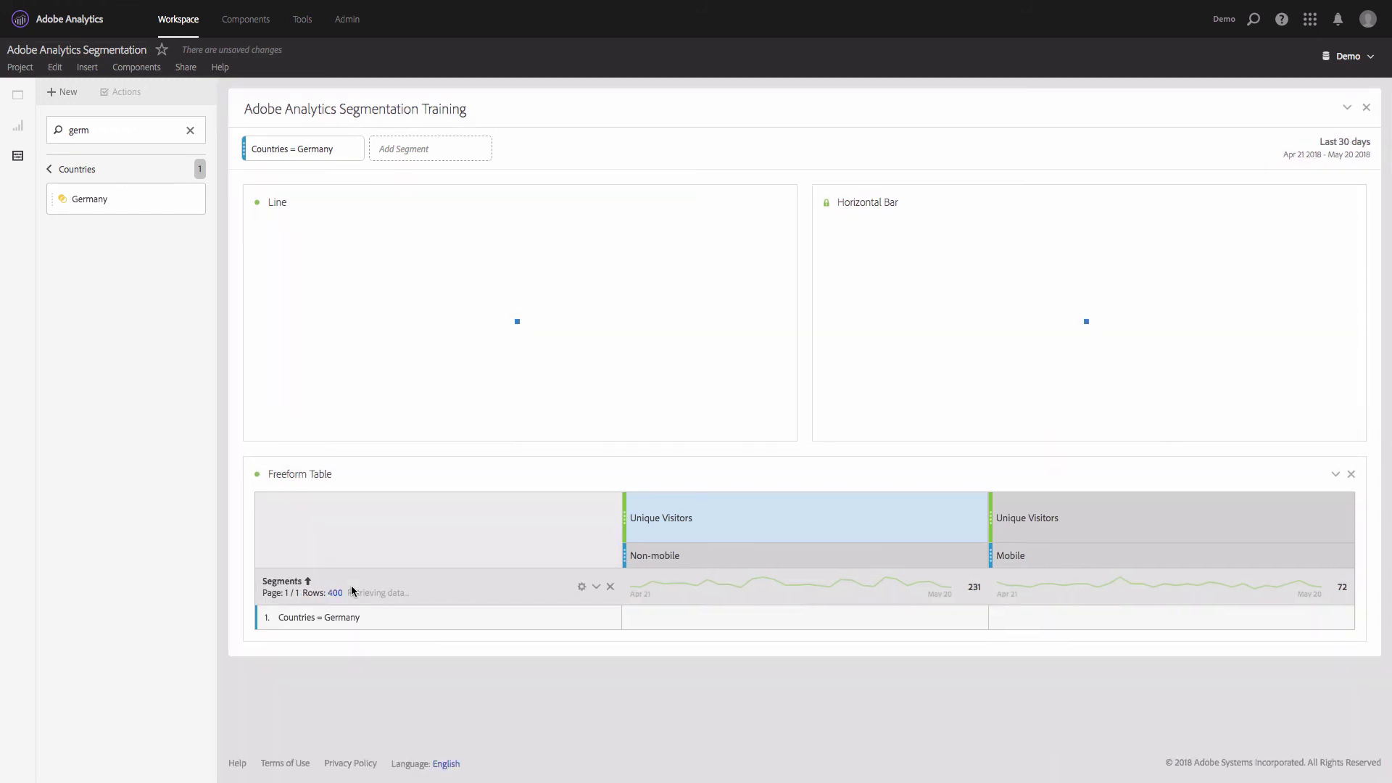
mouse_move(355, 158)
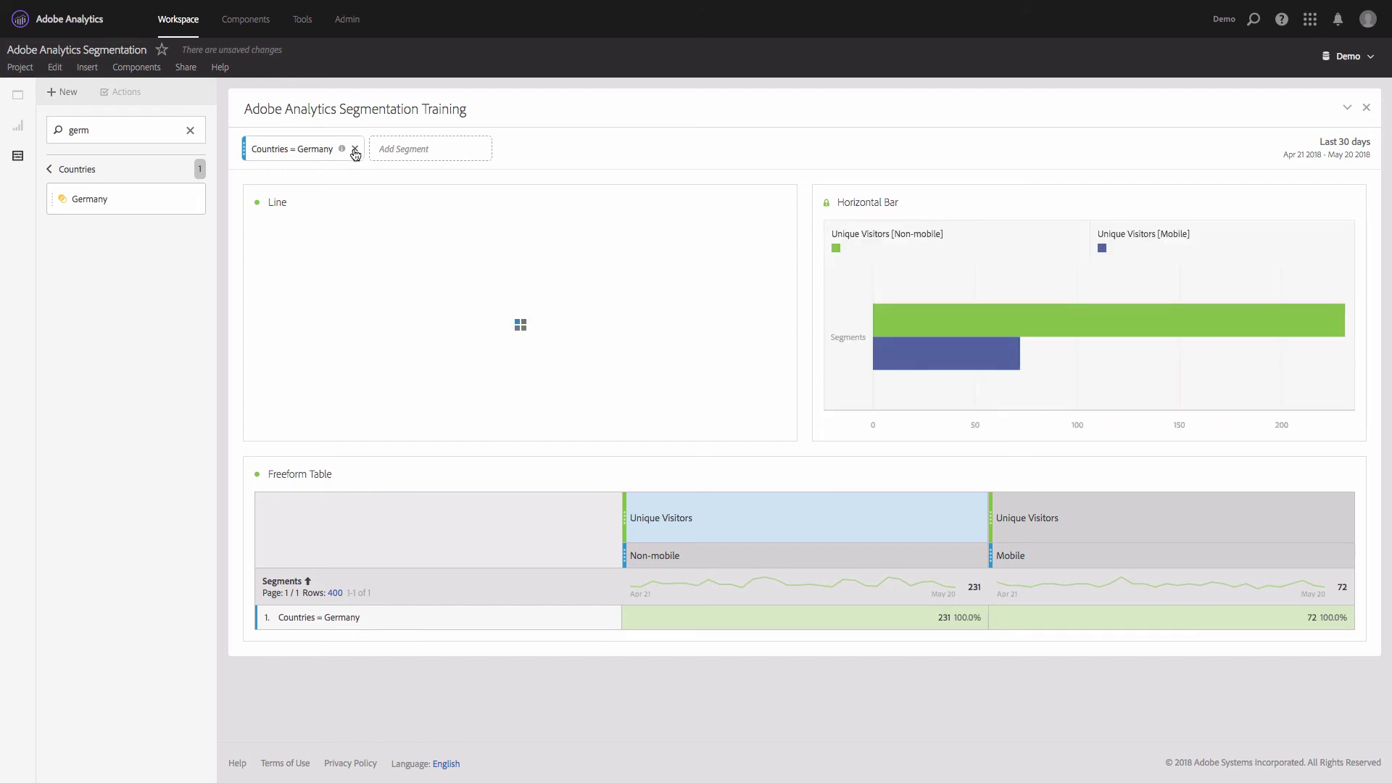
left_click(355, 152)
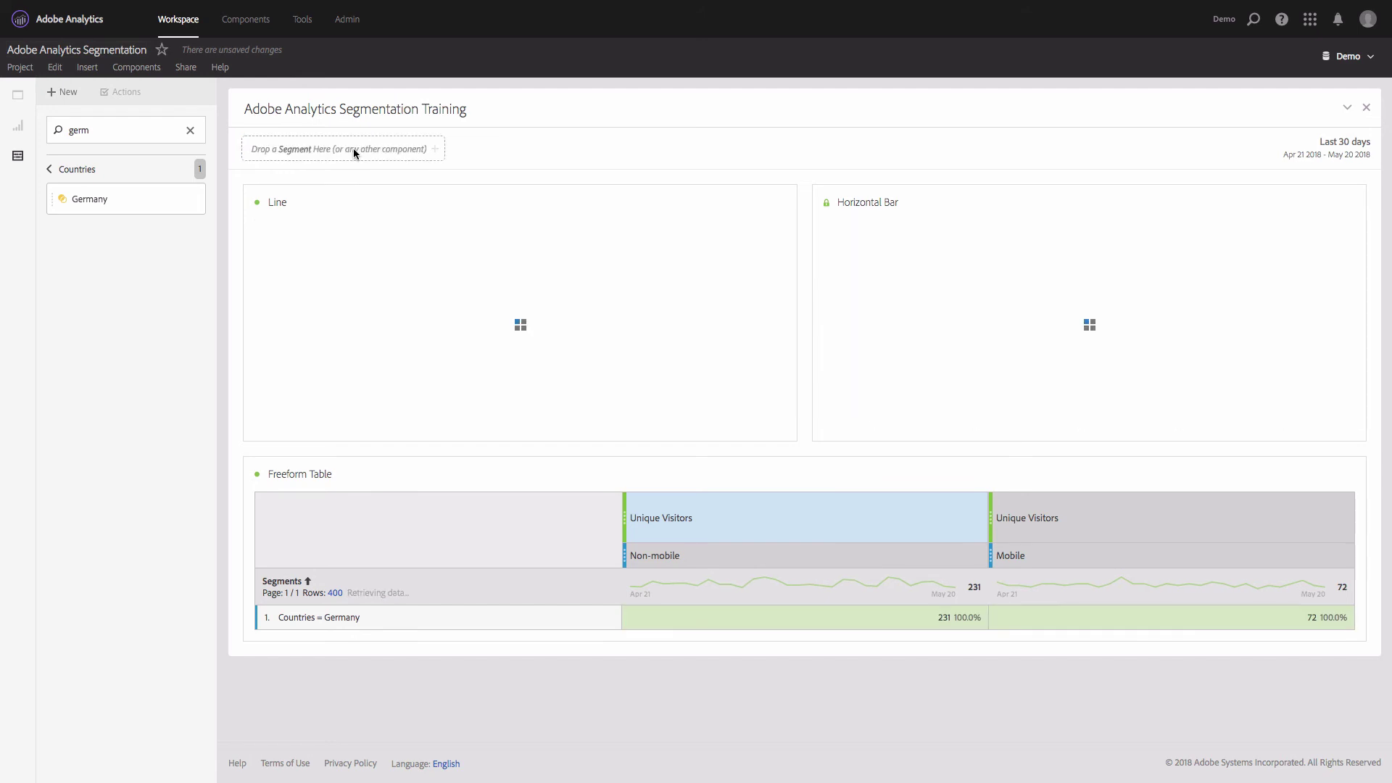
- Find Switzerland by searching "swit", add it as a segment row to the table by way of the panel, and clear the panel segment
double_click(92, 135)
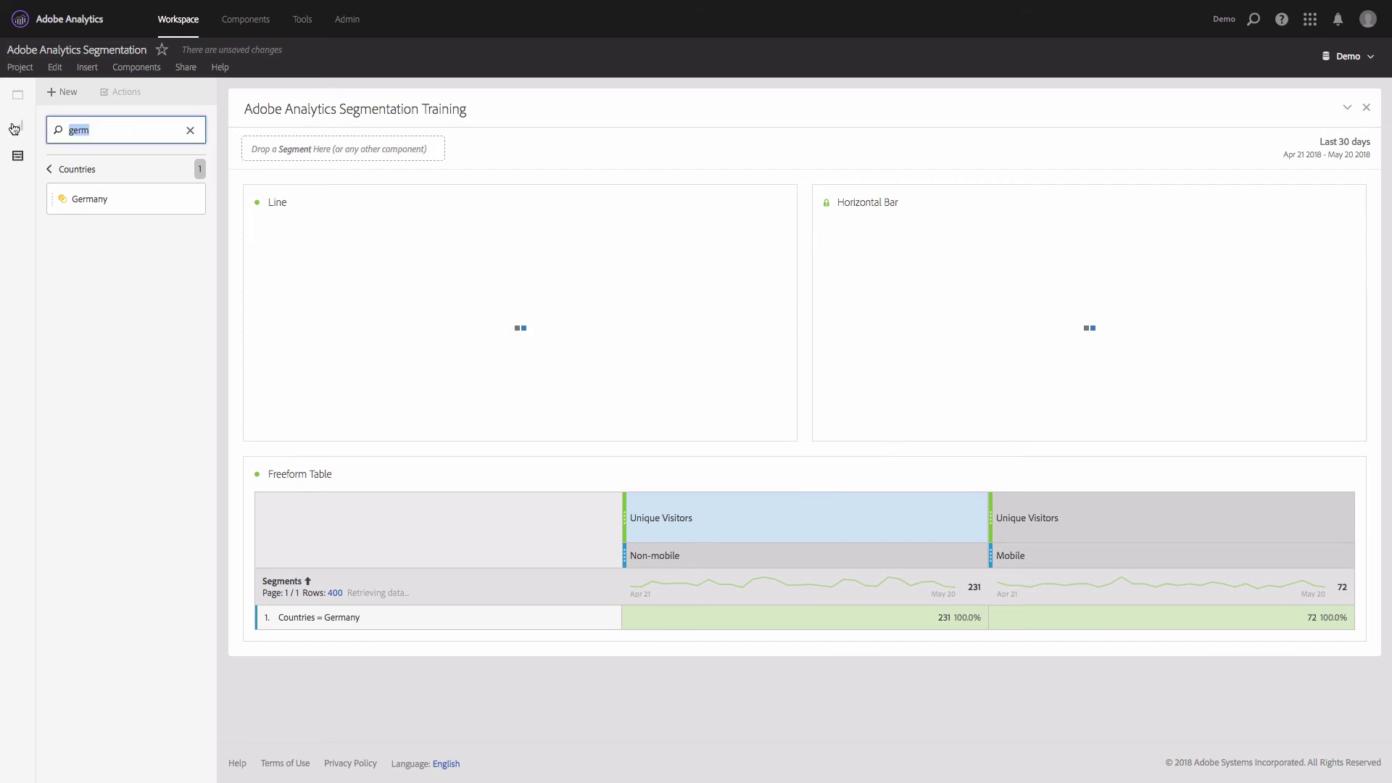
type("swit")
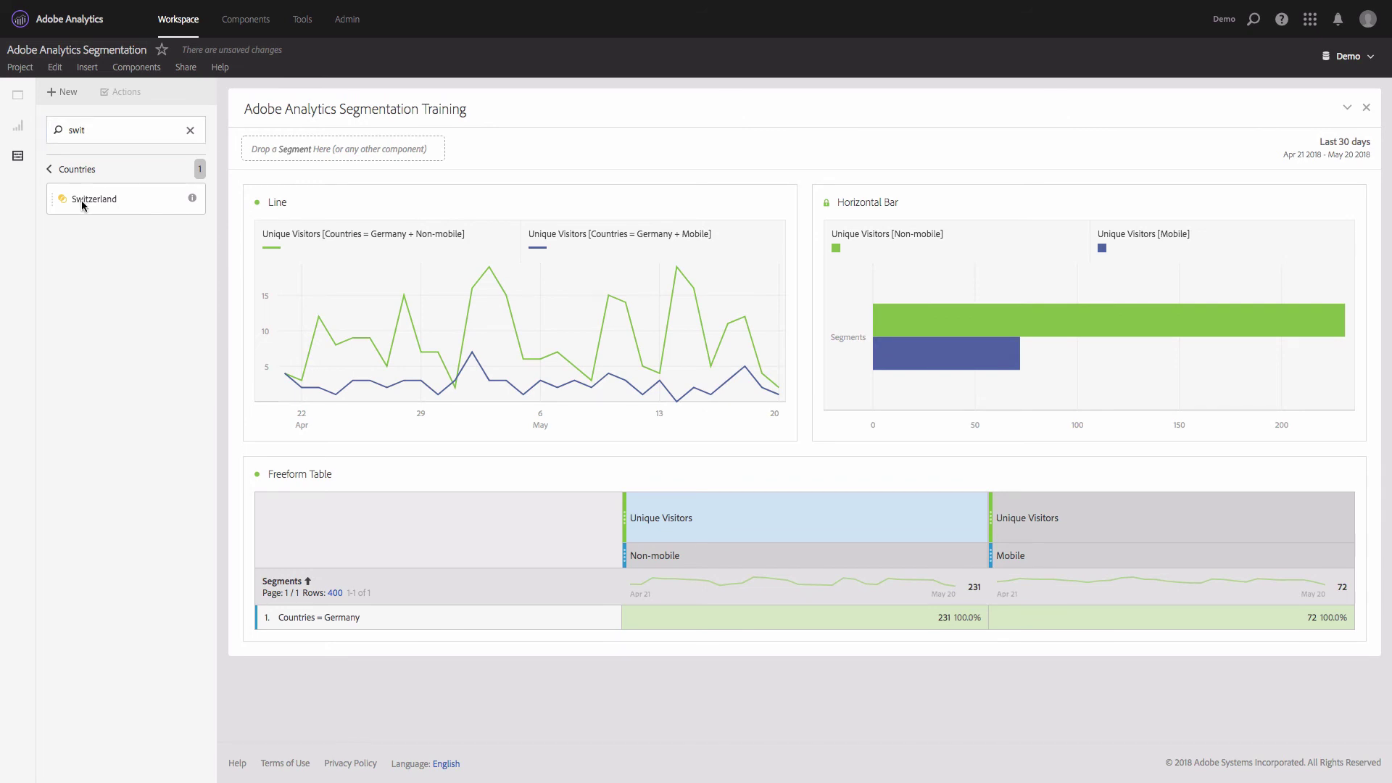
left_click_drag(82, 200, 284, 155)
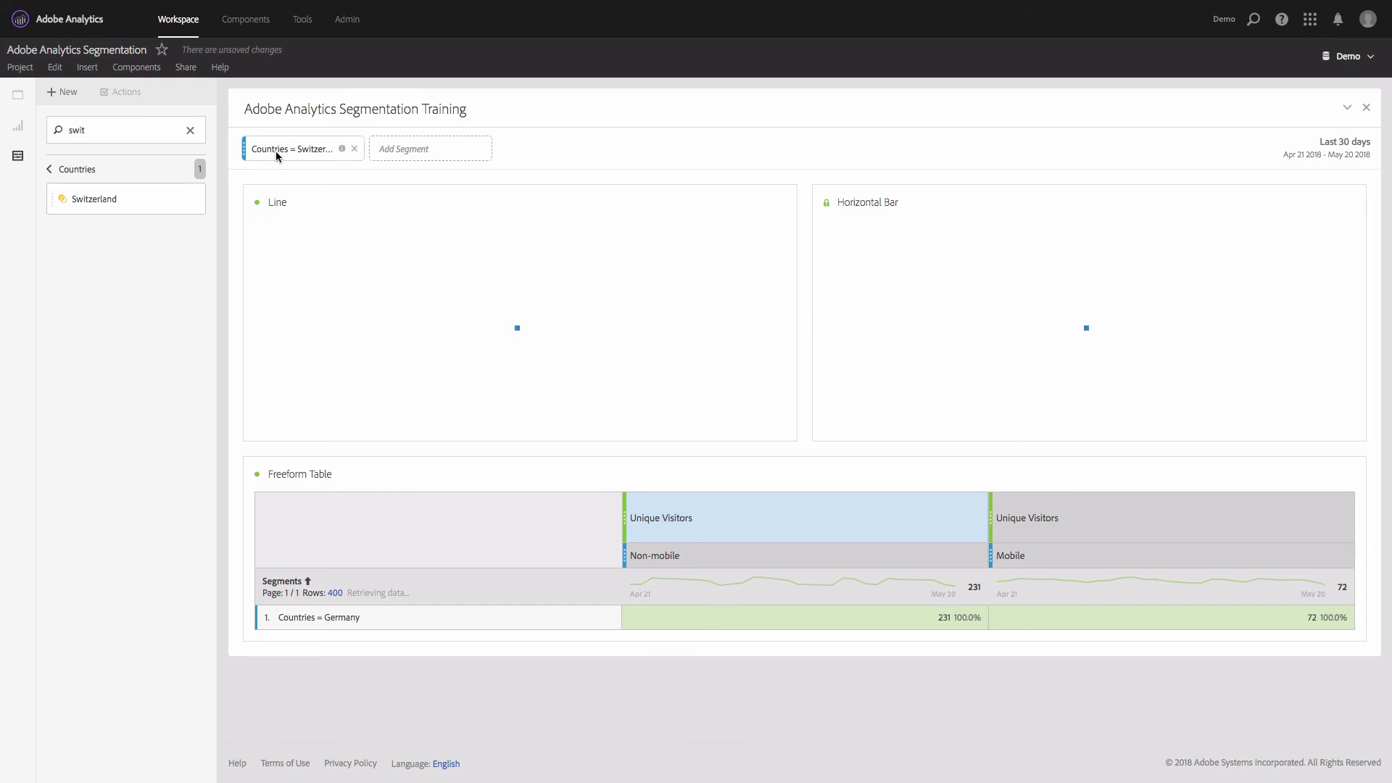
left_click_drag(271, 147, 311, 577)
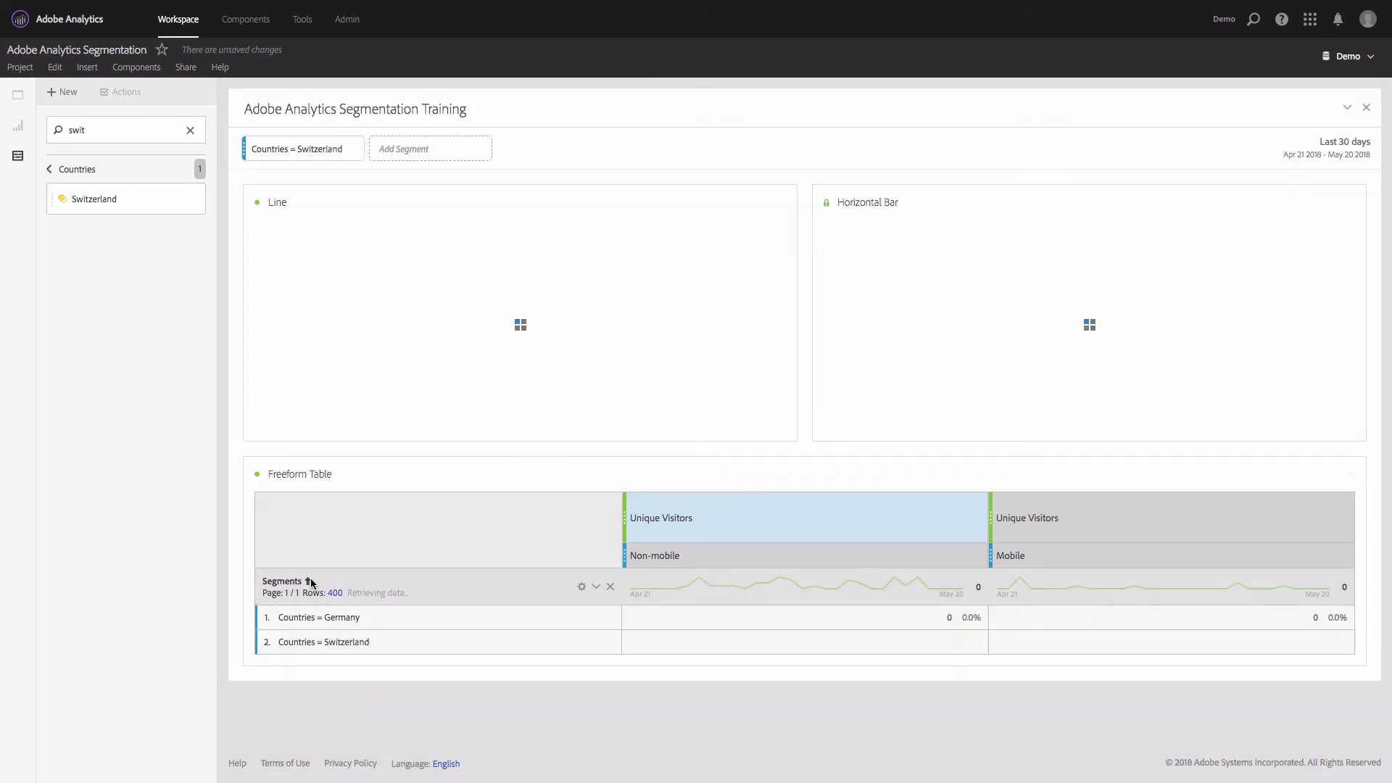
left_click(356, 148)
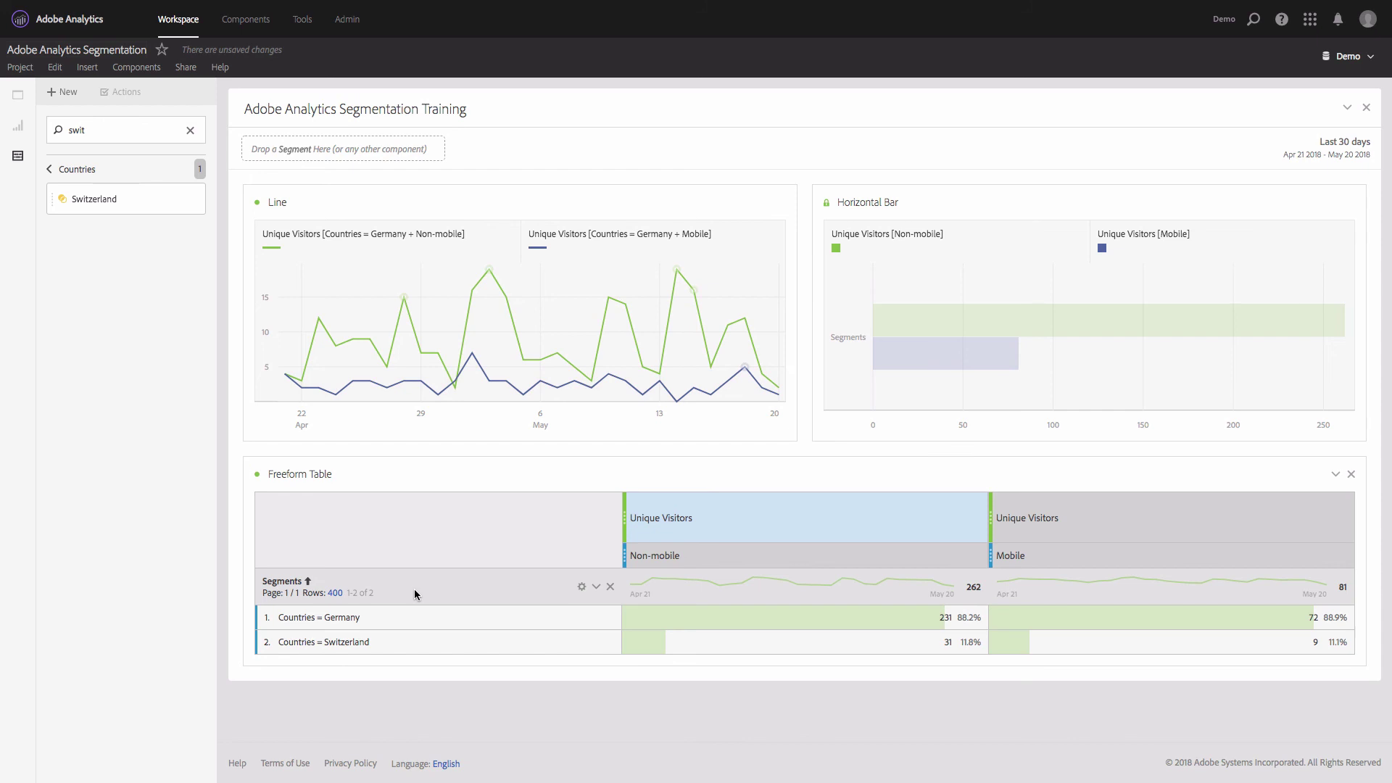
- Preview the Switzerland row in the line chart, deselect it, and change that chart's visualization type to Horizontal Bar
left_click(393, 640)
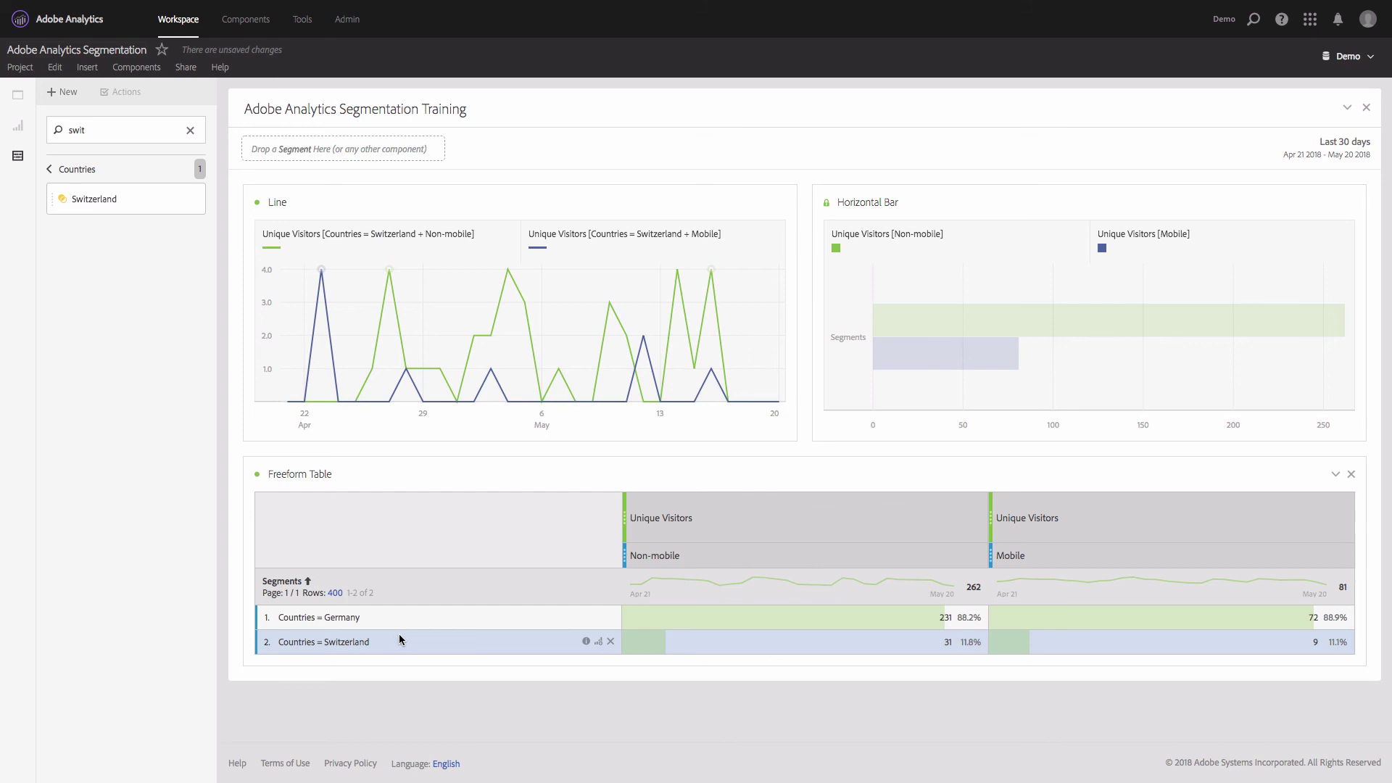
left_click(398, 635)
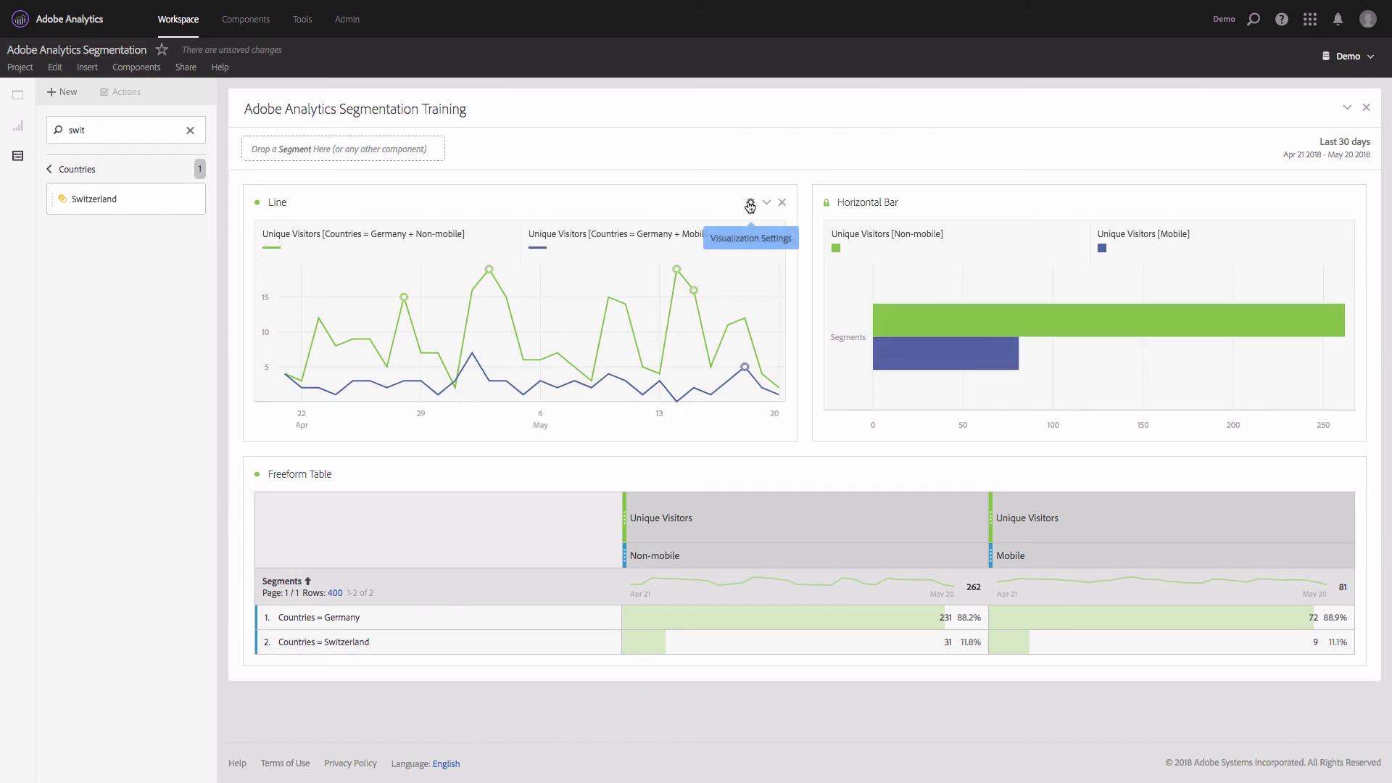
left_click(751, 207)
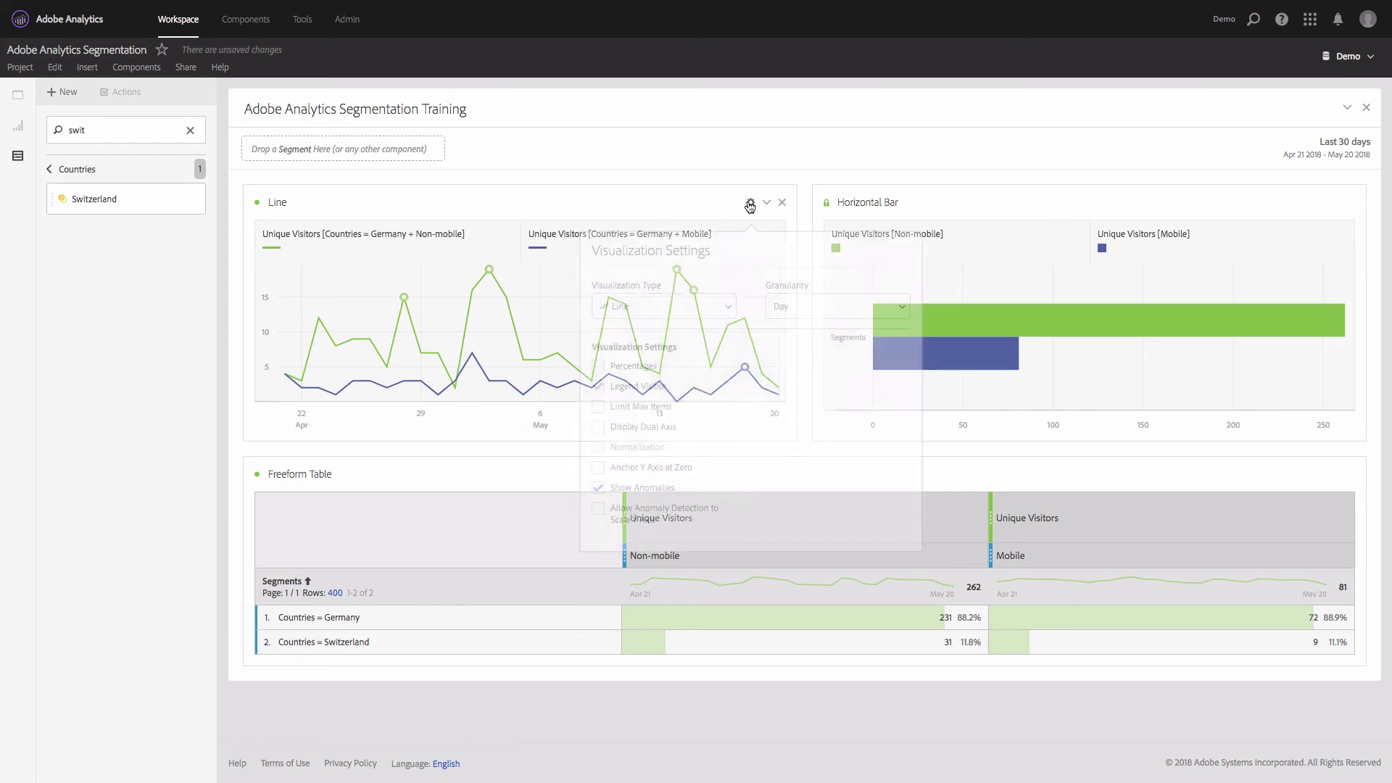
left_click(727, 307)
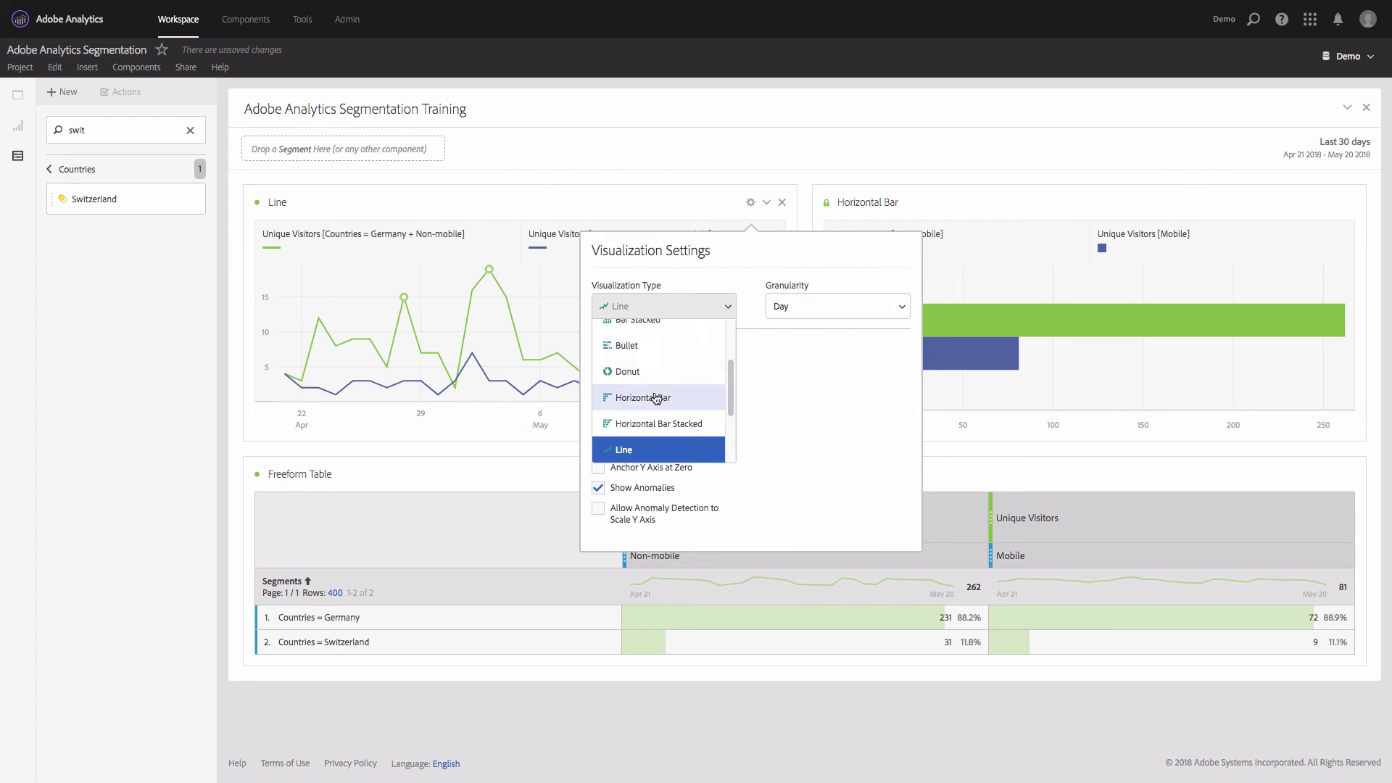
left_click(656, 398)
left_click(501, 200)
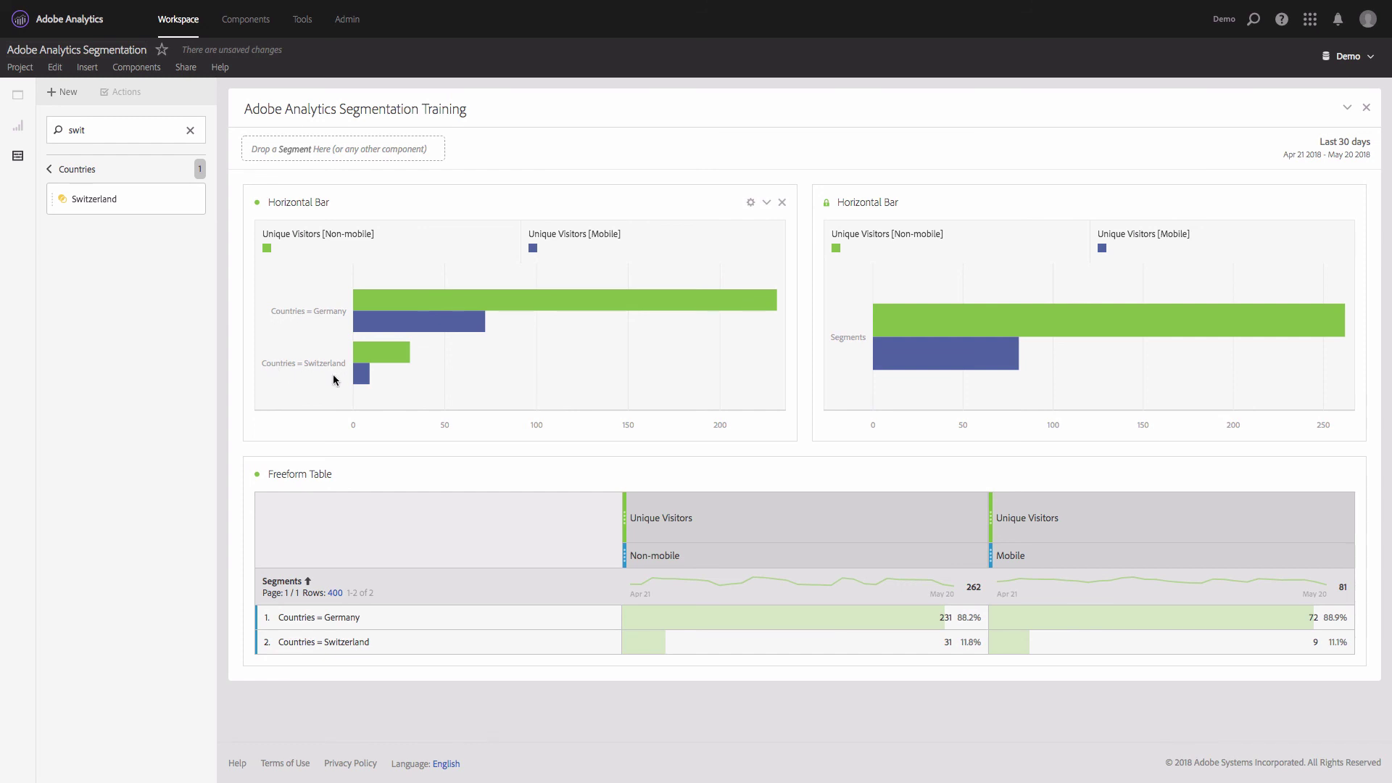
- Compare the countries in the new bar chart by hiding and restoring the Non-mobile series, and do the same with the Mobile series
mouse_move(384, 297)
left_click(297, 237)
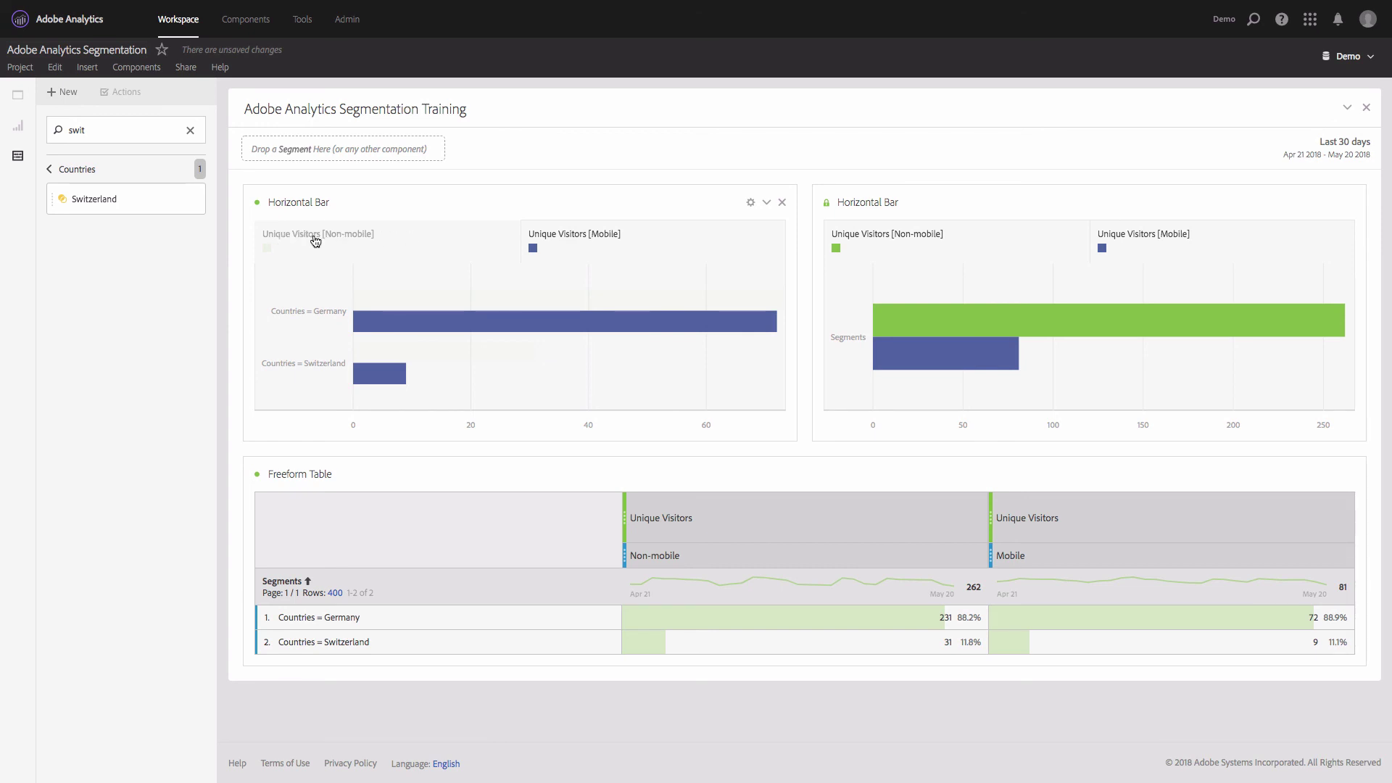
left_click(316, 240)
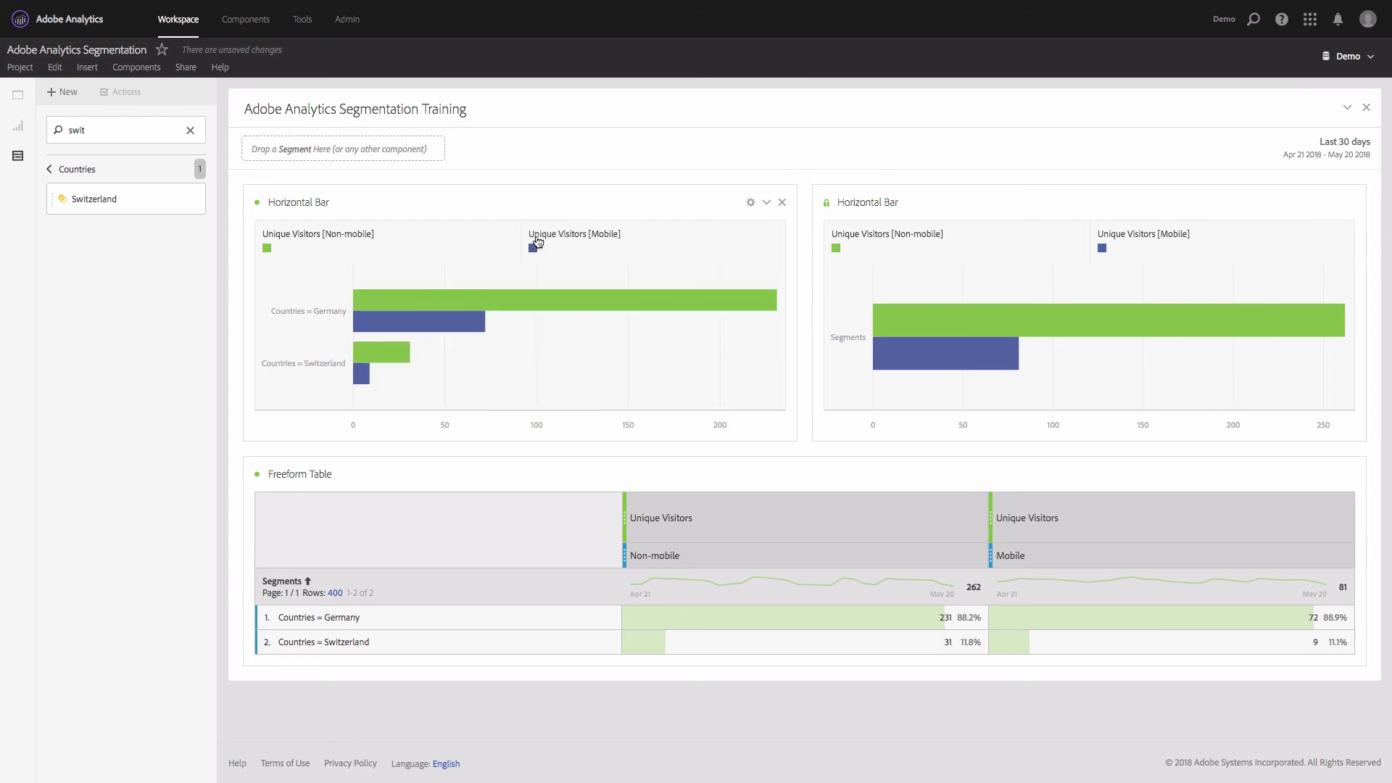
left_click(538, 242)
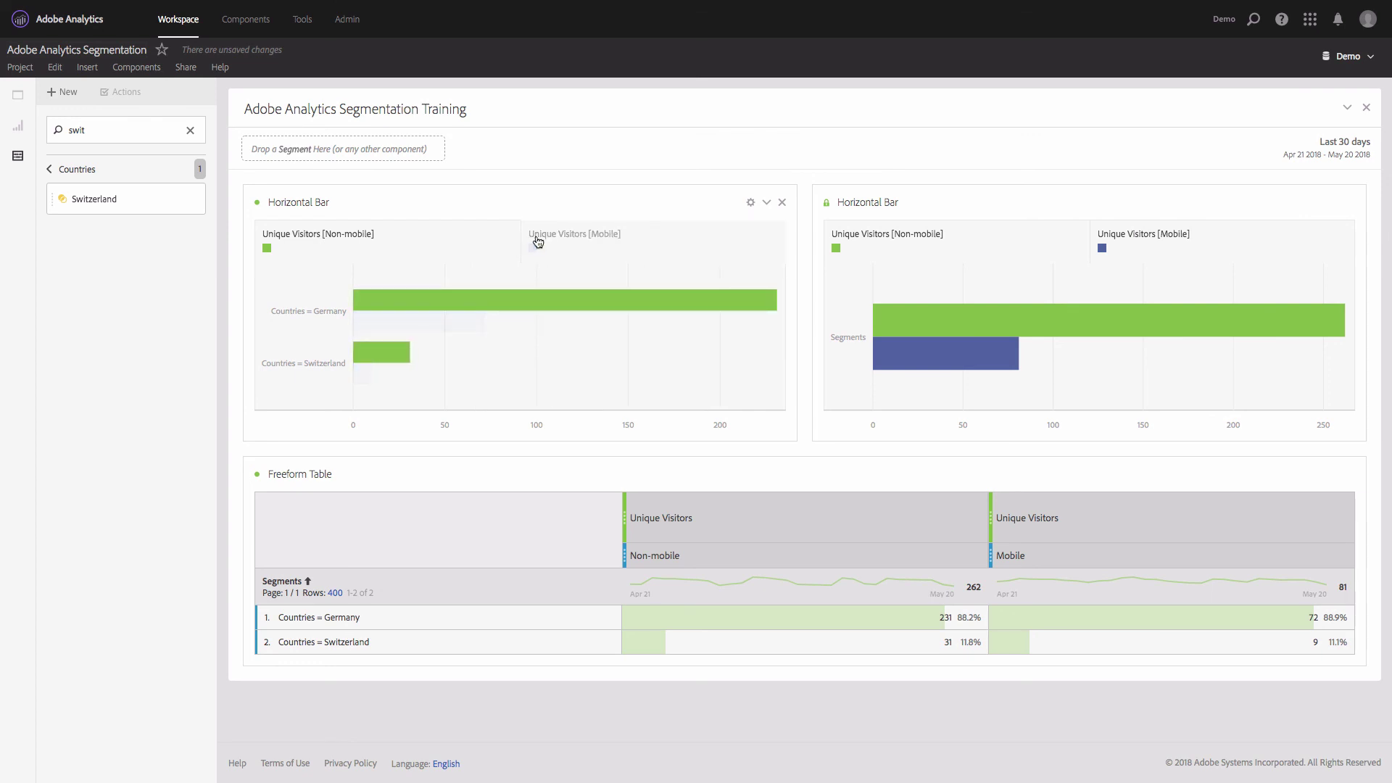
left_click(538, 241)
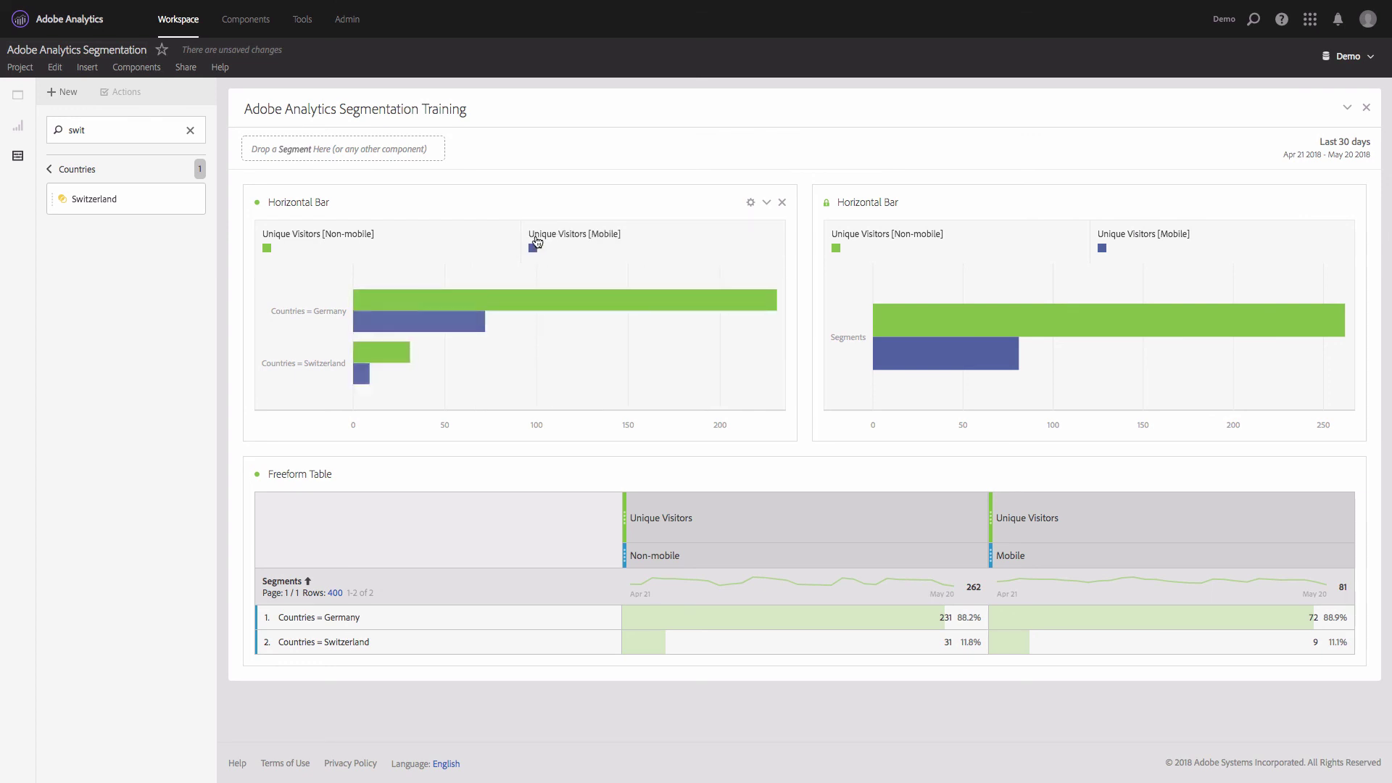